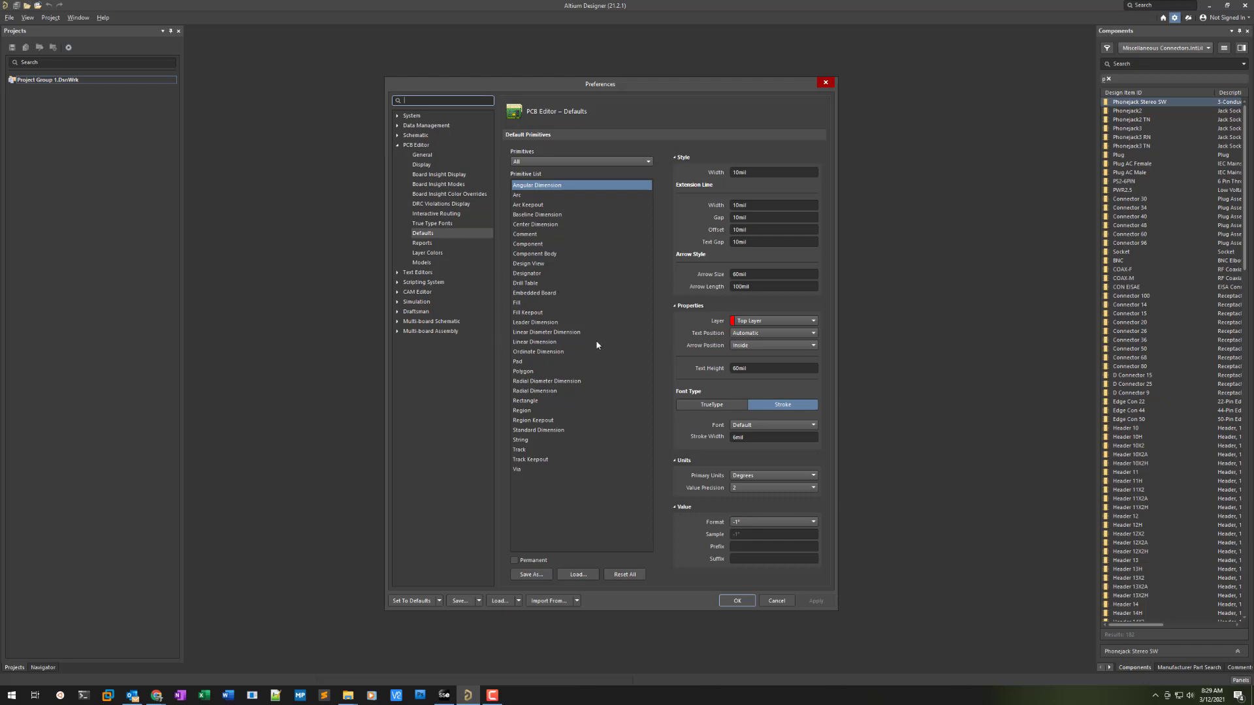
- Load "013 - Schematics Default Settings - 12MAR21.dft" into the Schematic default primitives and accept the preferences
left_click(534, 274)
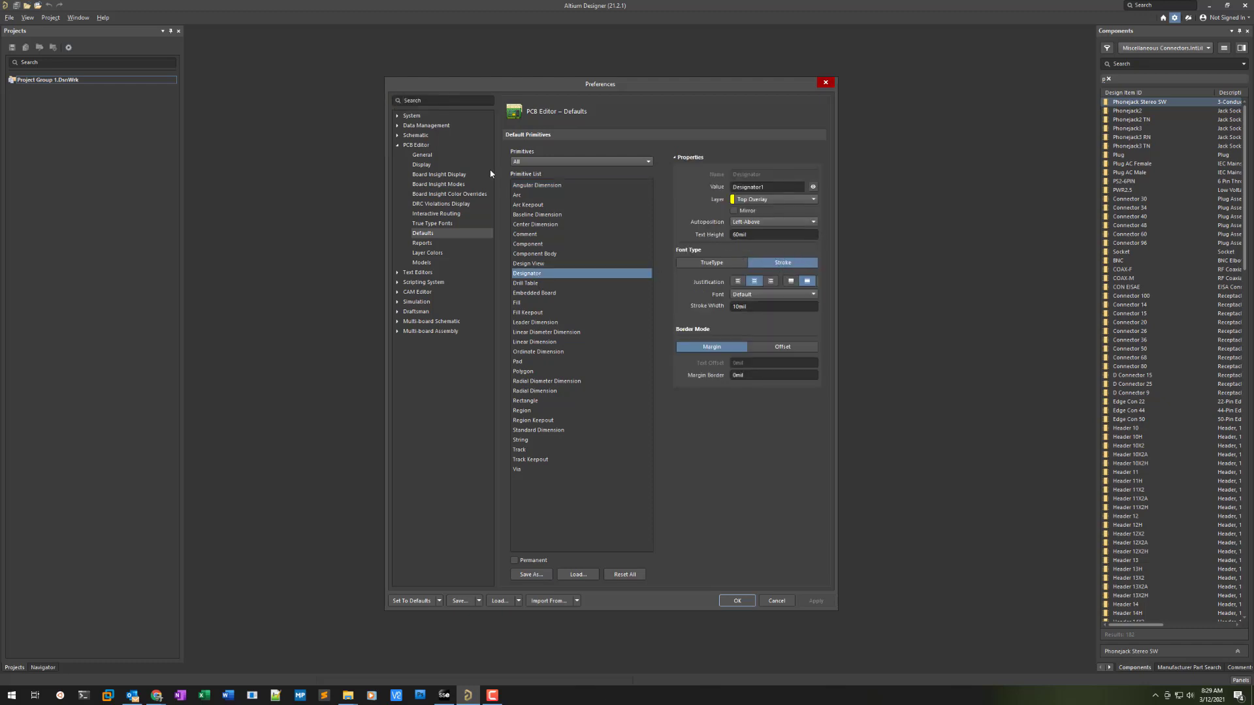
left_click(397, 145)
left_click(397, 135)
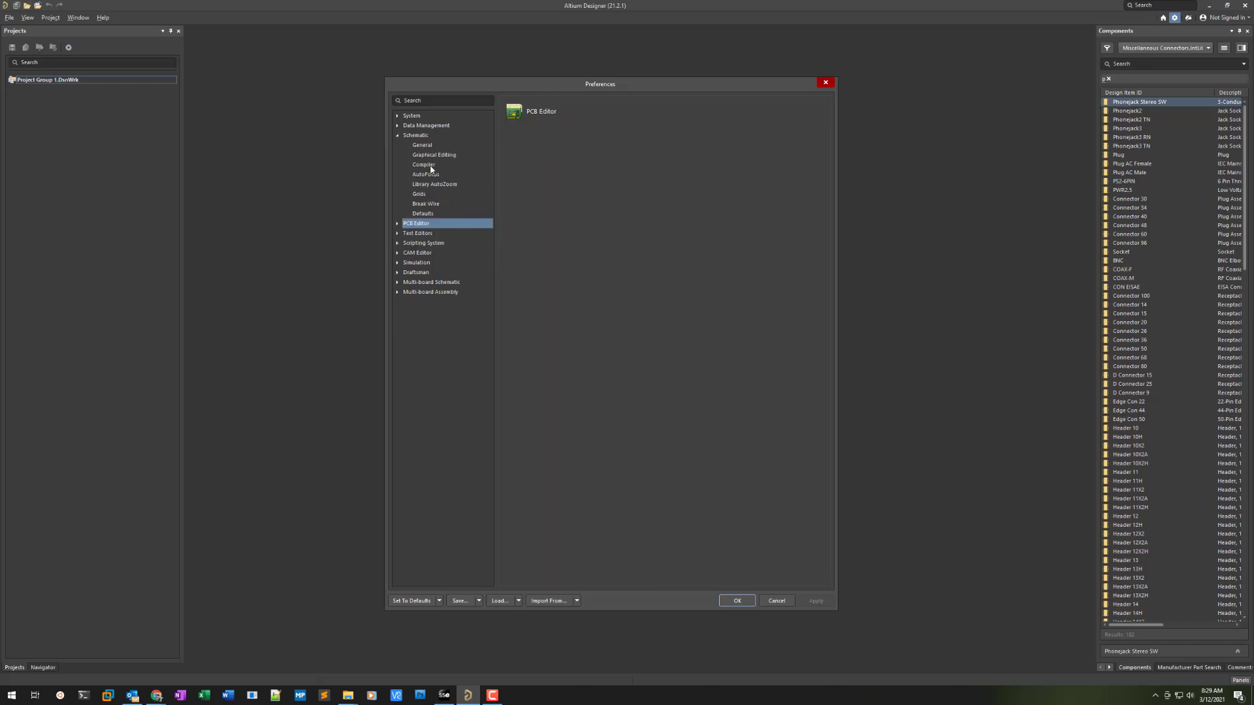
left_click(425, 214)
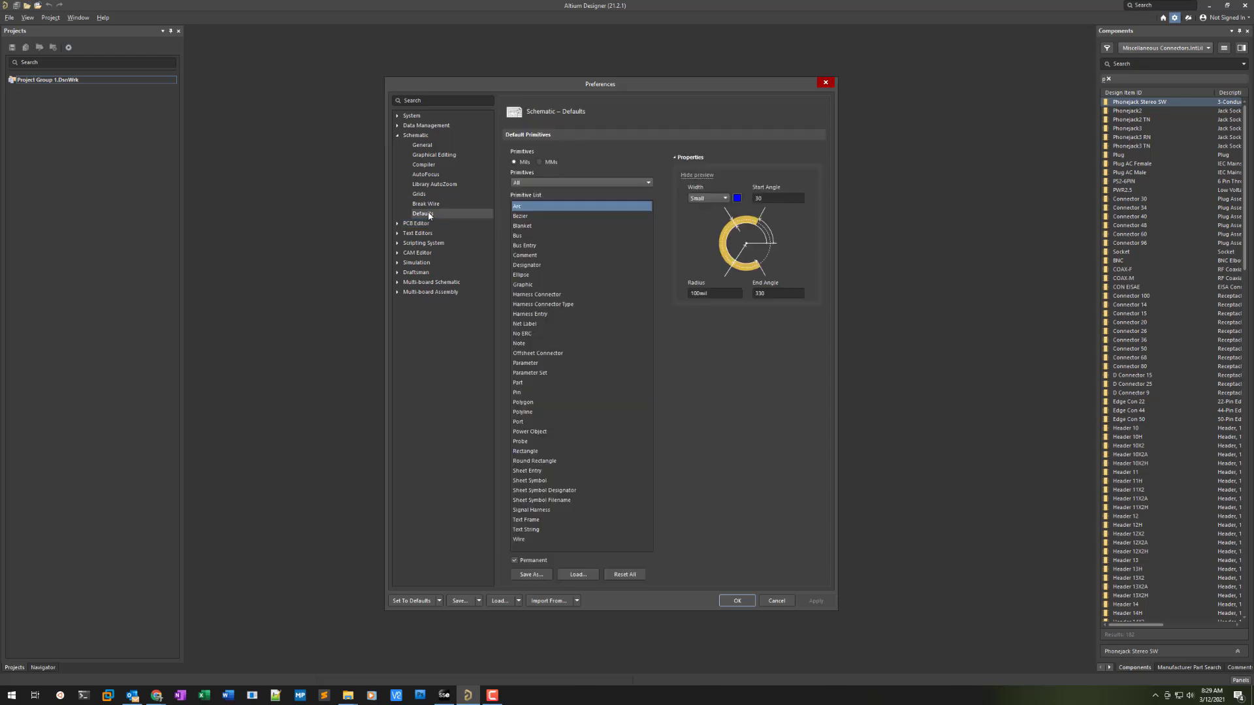
left_click(531, 266)
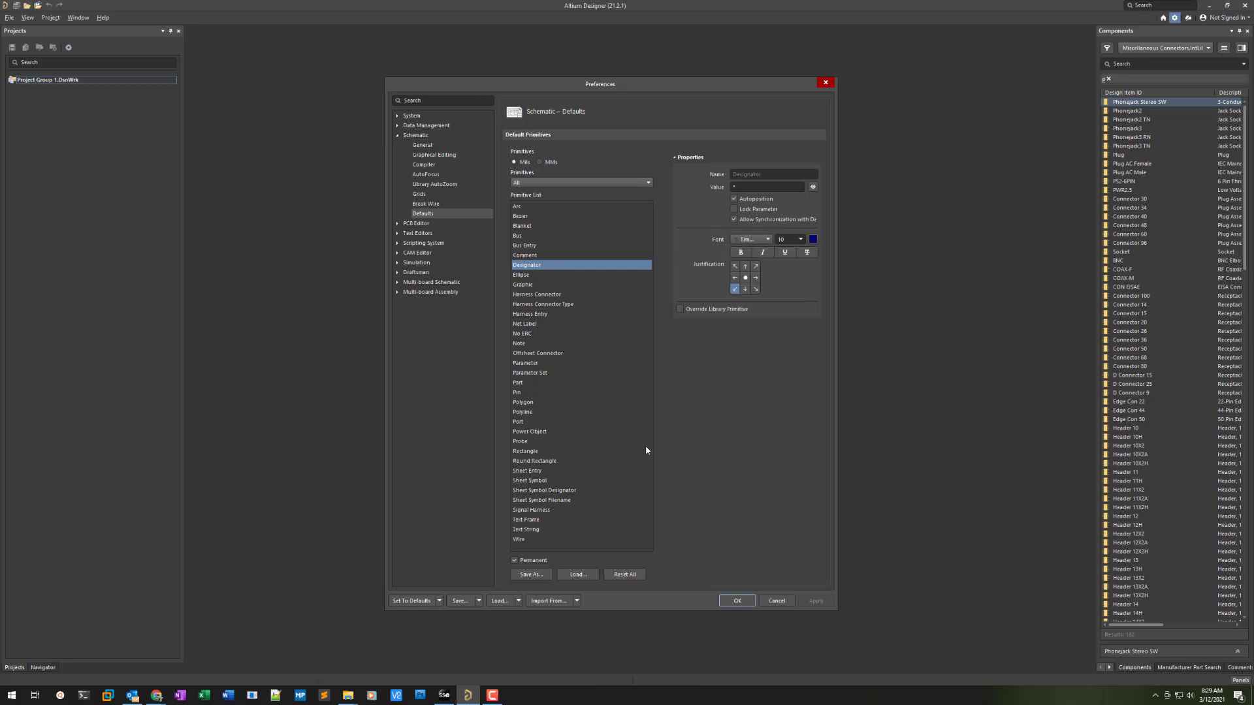
left_click(579, 574)
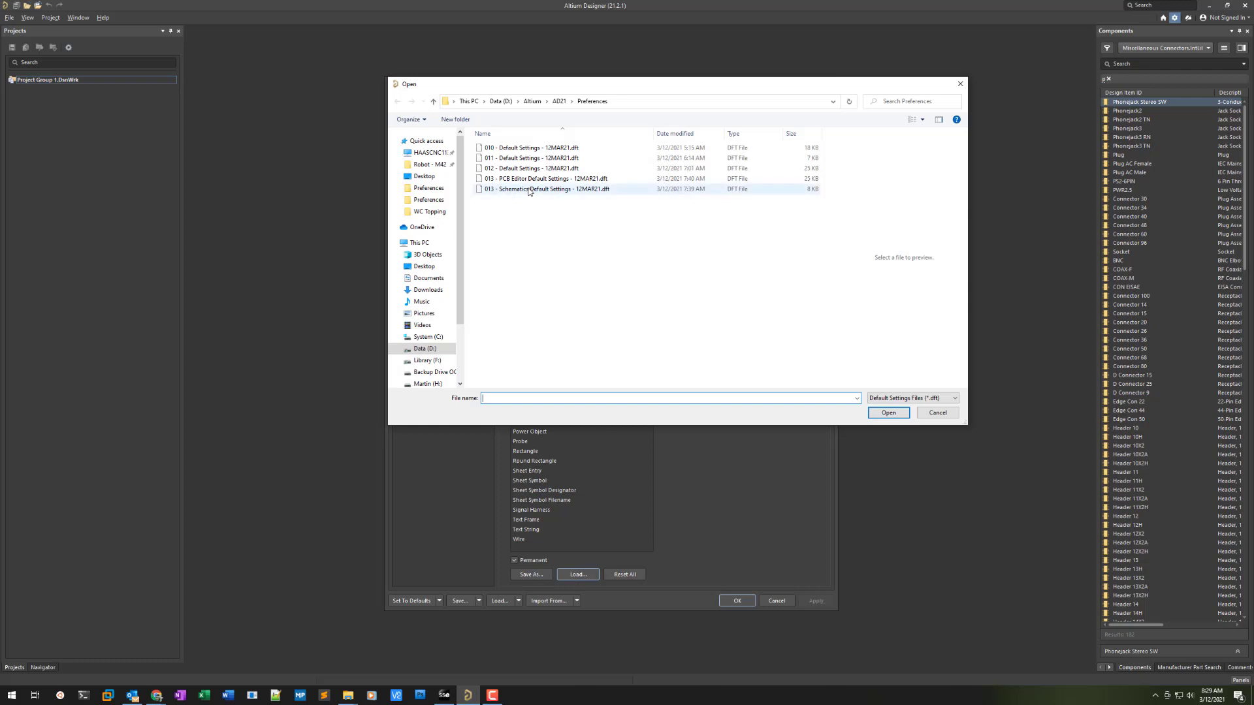
left_click(522, 190)
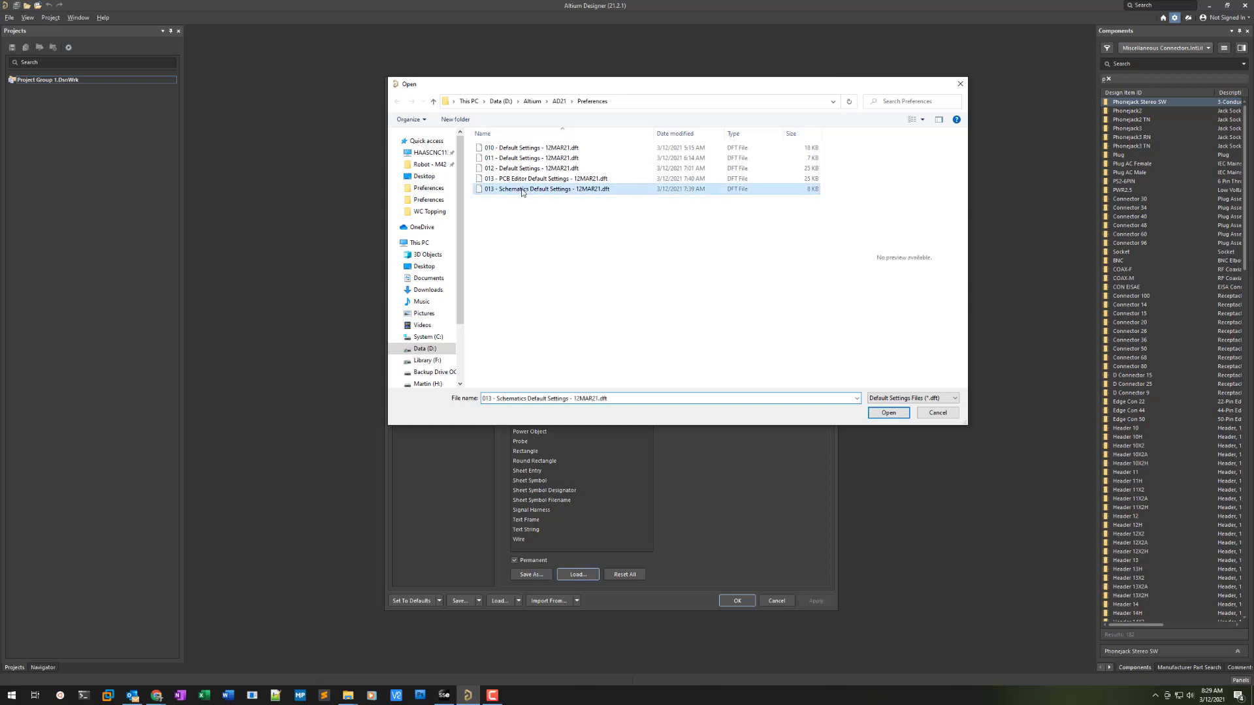
left_click(889, 414)
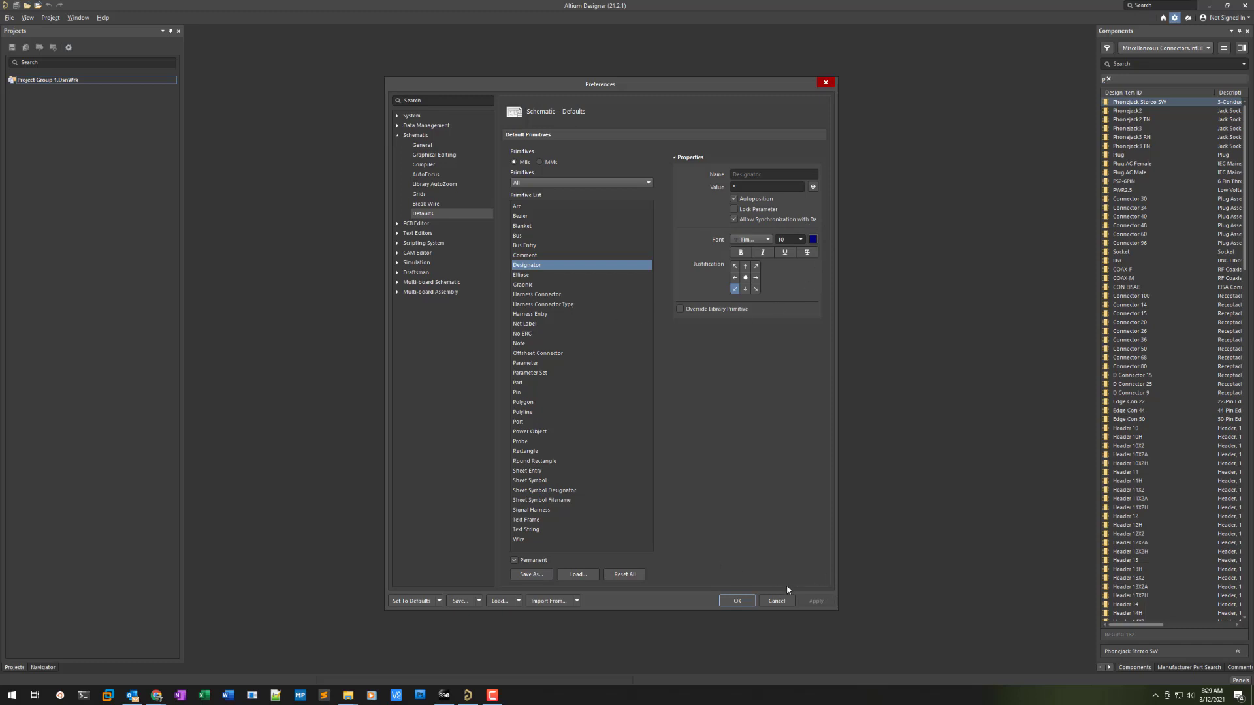
left_click(737, 600)
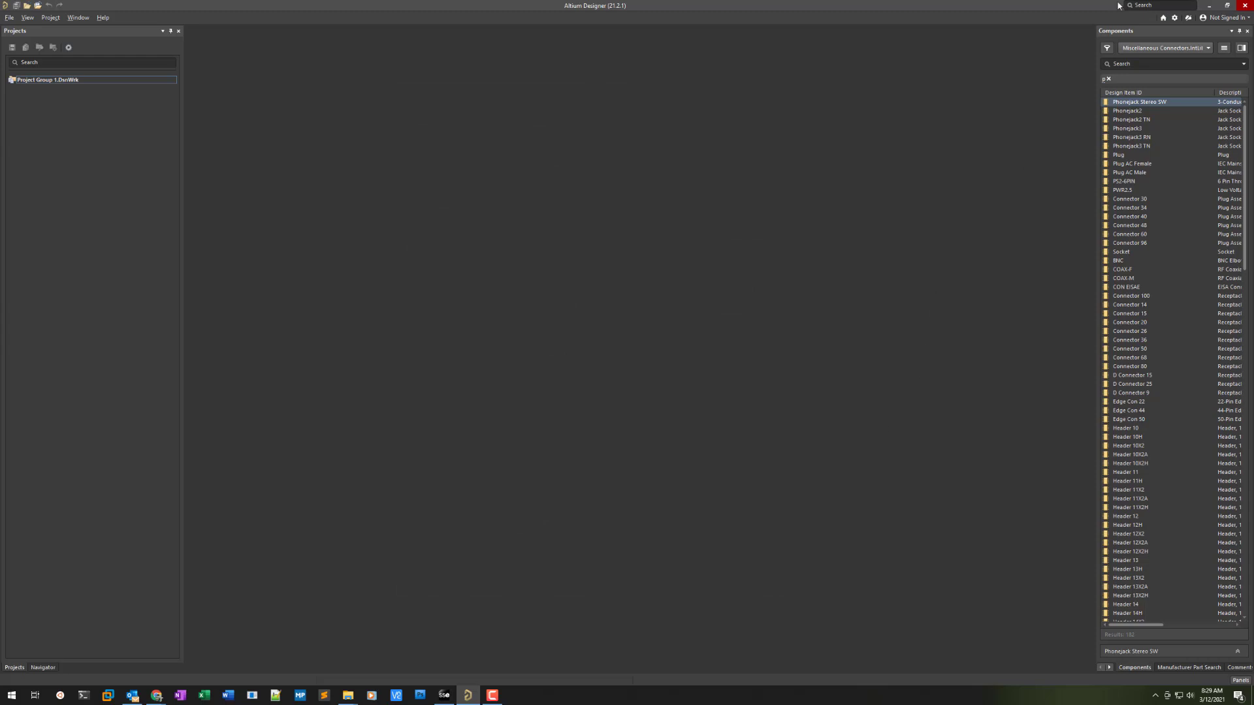
- Reopen the preferences and check the Designator font settings in the Schematic defaults and the PCB Editor defaults
left_click(1175, 17)
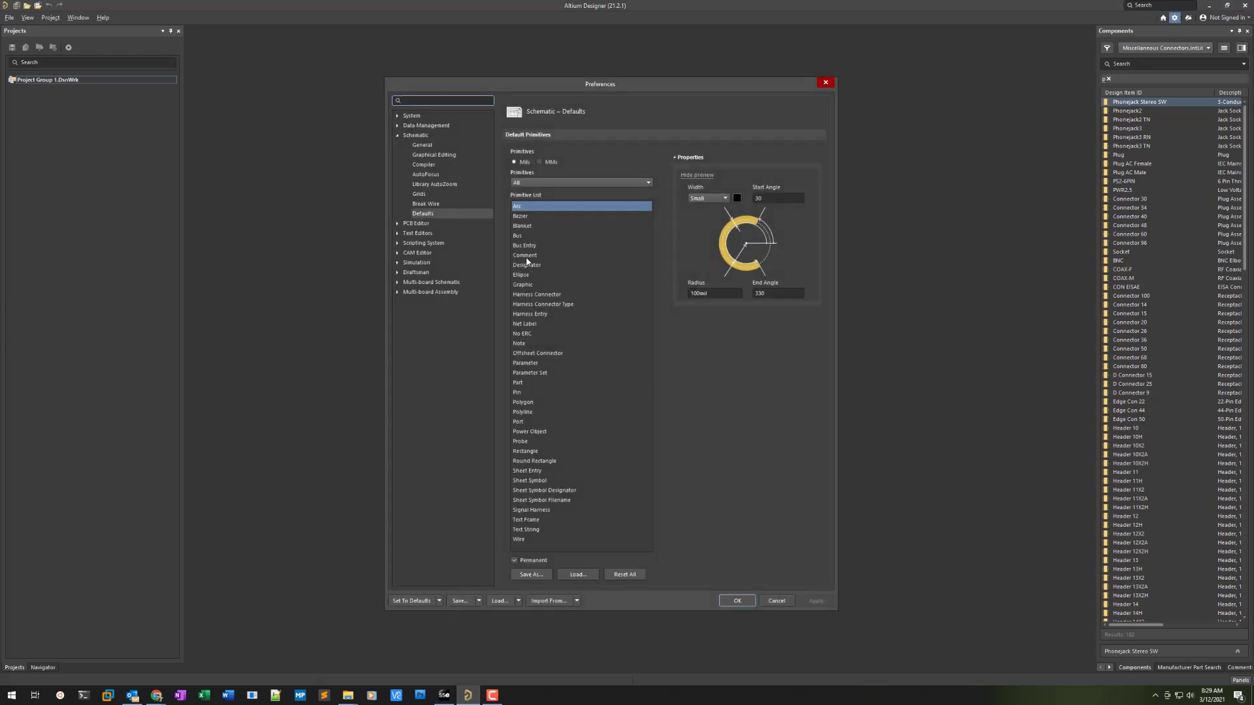
left_click(529, 266)
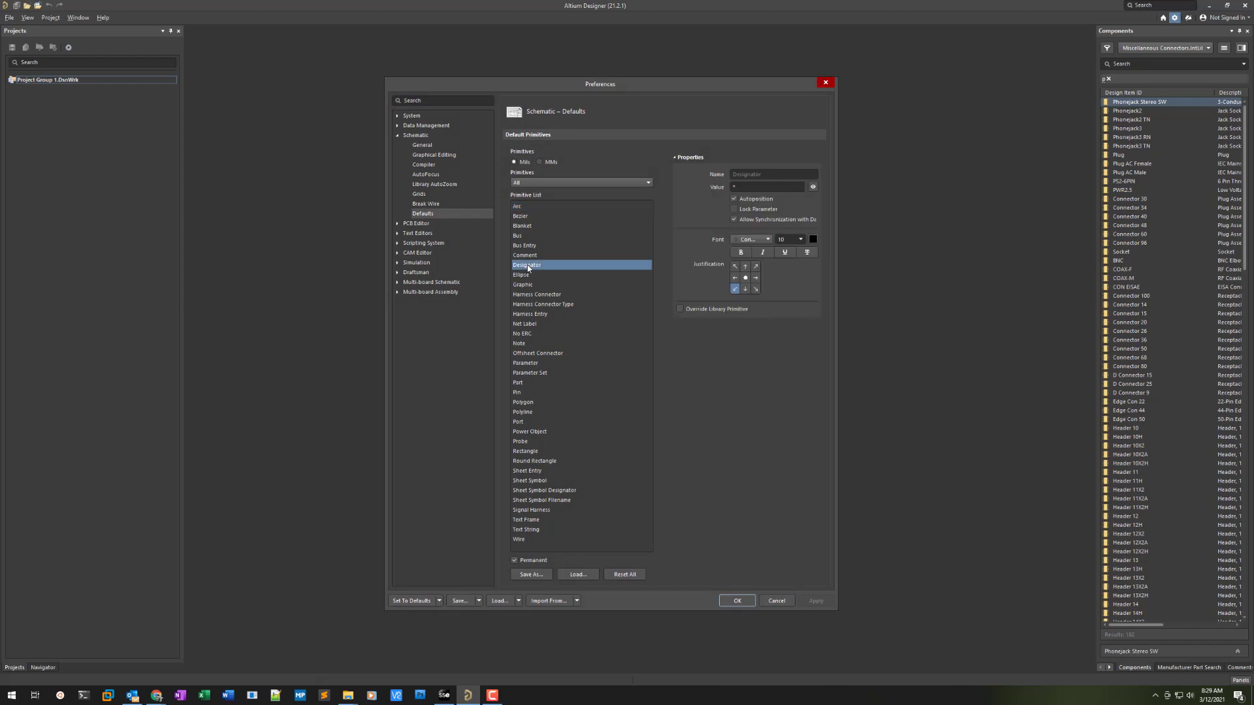
left_click(772, 241)
left_click(783, 243)
left_click(397, 224)
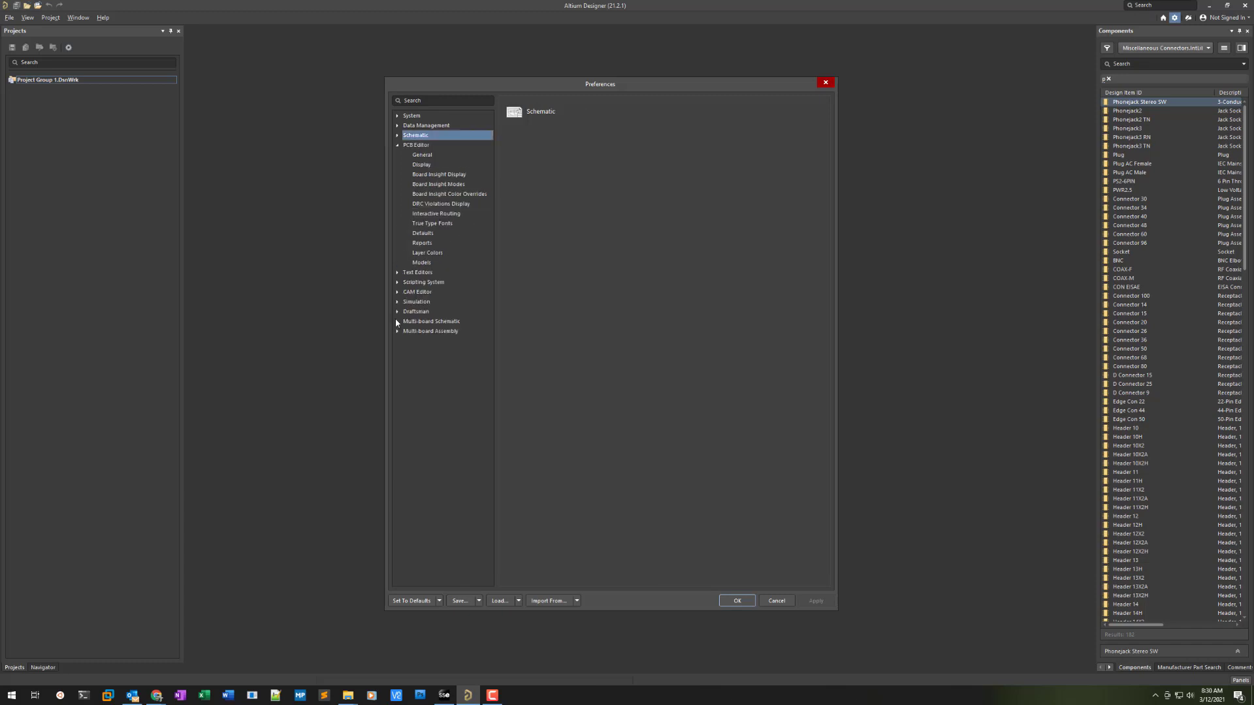
left_click(422, 233)
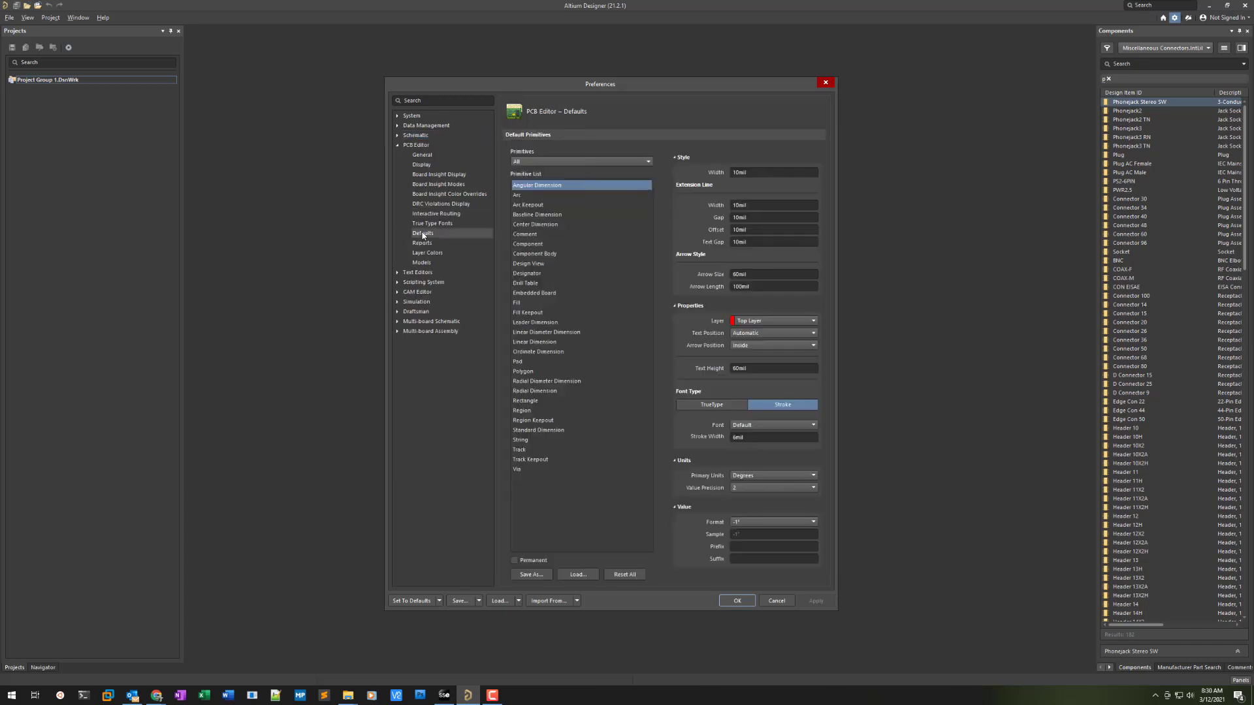
left_click(536, 275)
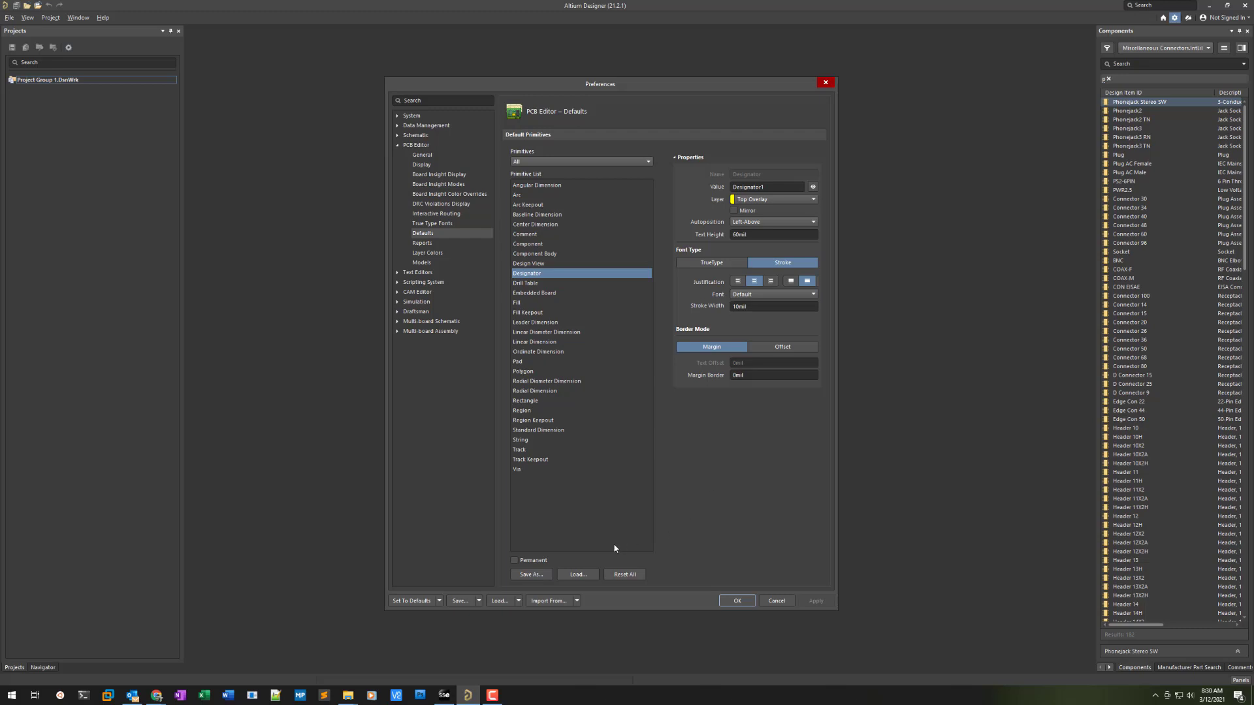
left_click(532, 575)
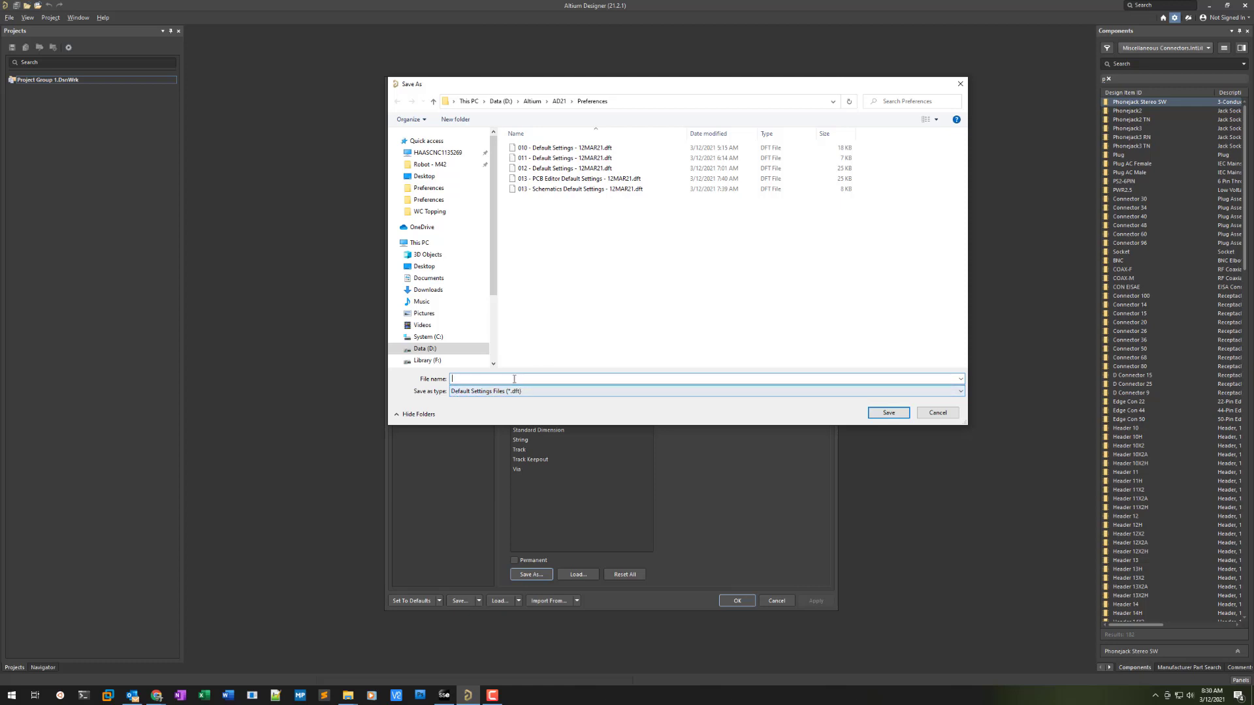
left_click(938, 414)
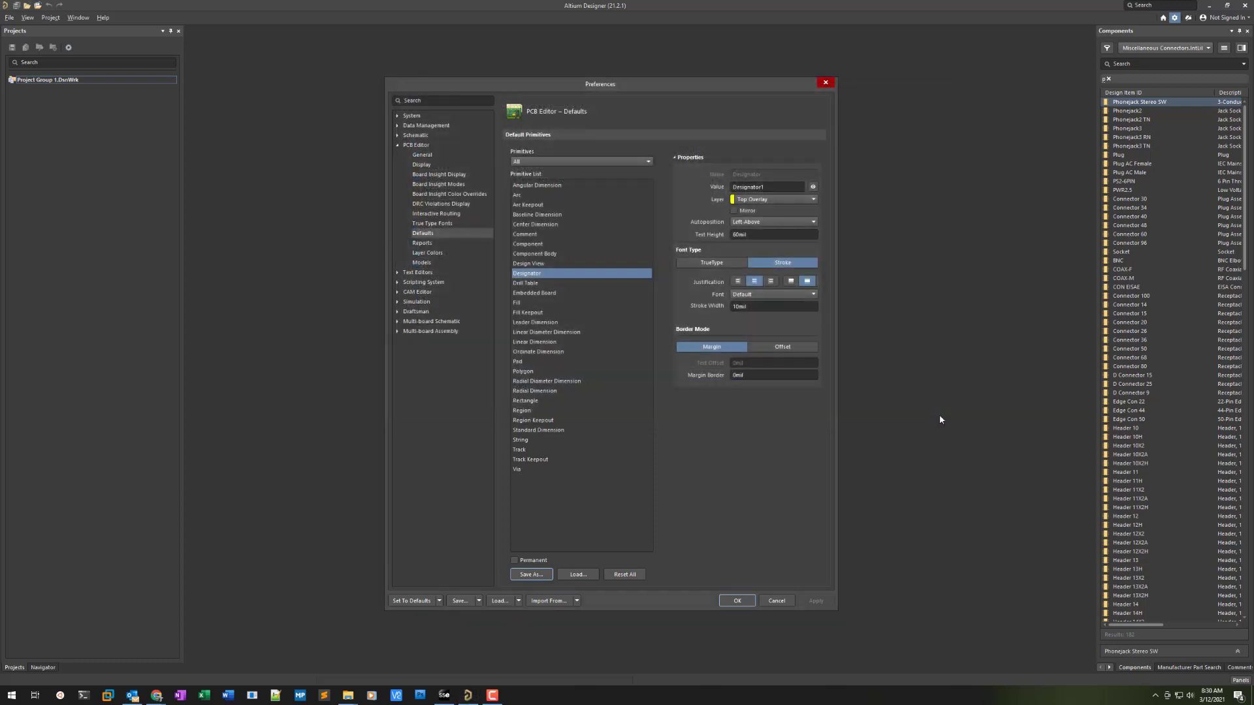
left_click(398, 135)
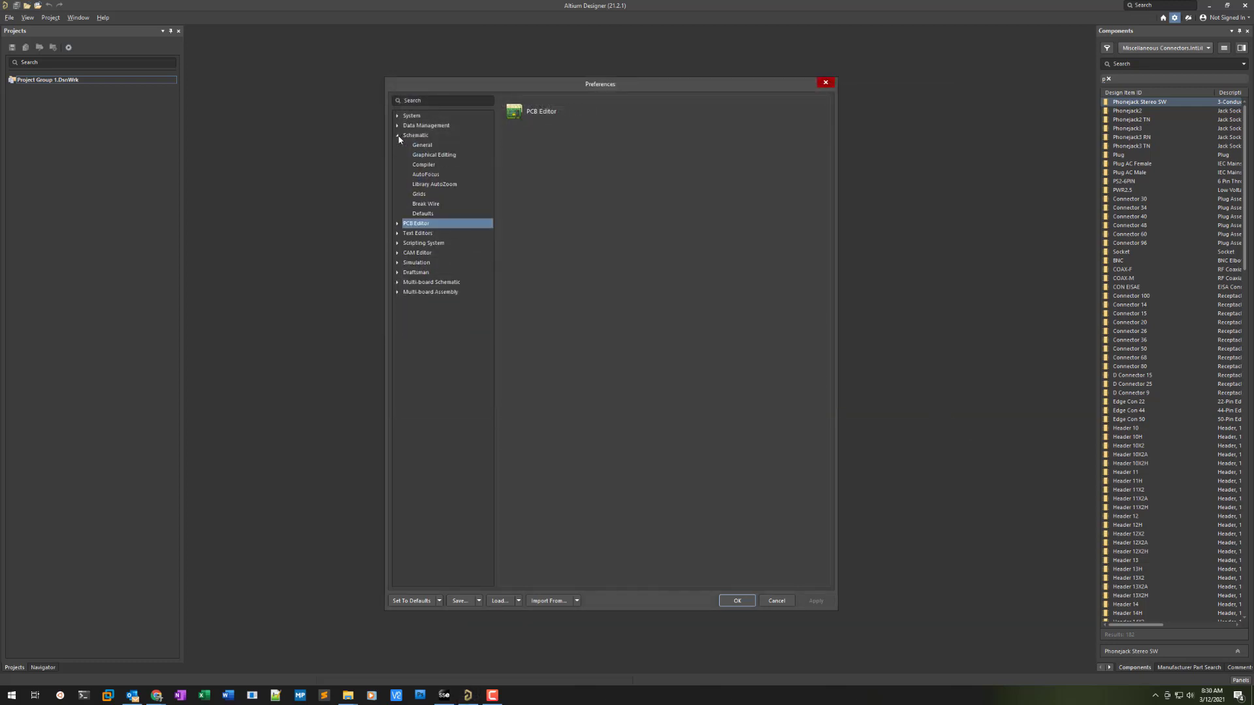
left_click(432, 214)
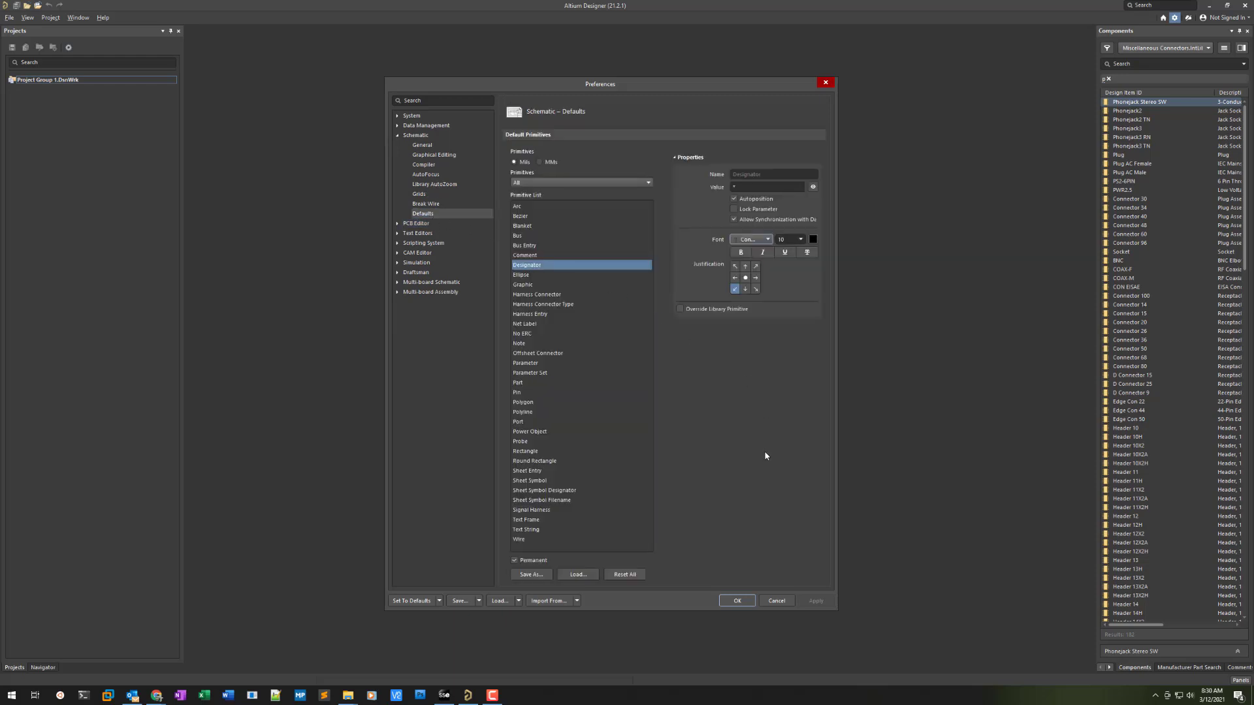
- Load "013 - PCB Editor Default Settings - 12MAR21.dft" into the PCB Editor default primitives and accept the preferences
left_click(397, 224)
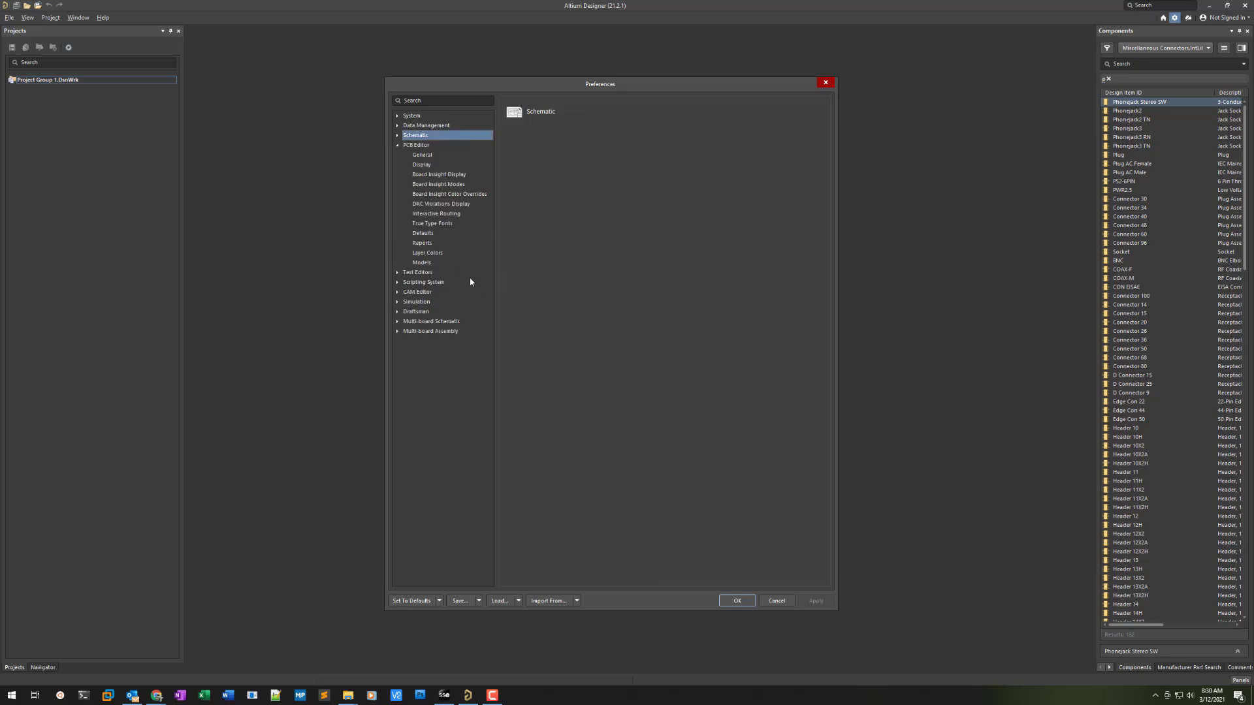
left_click(431, 233)
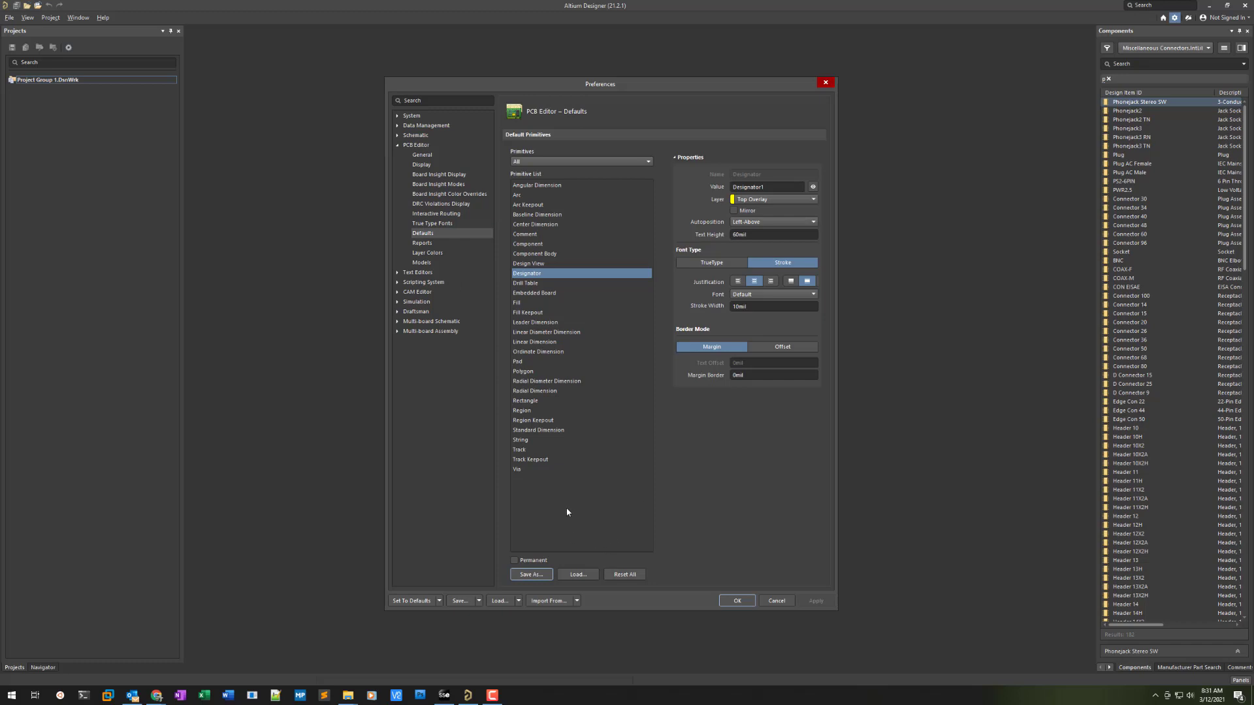
left_click(581, 578)
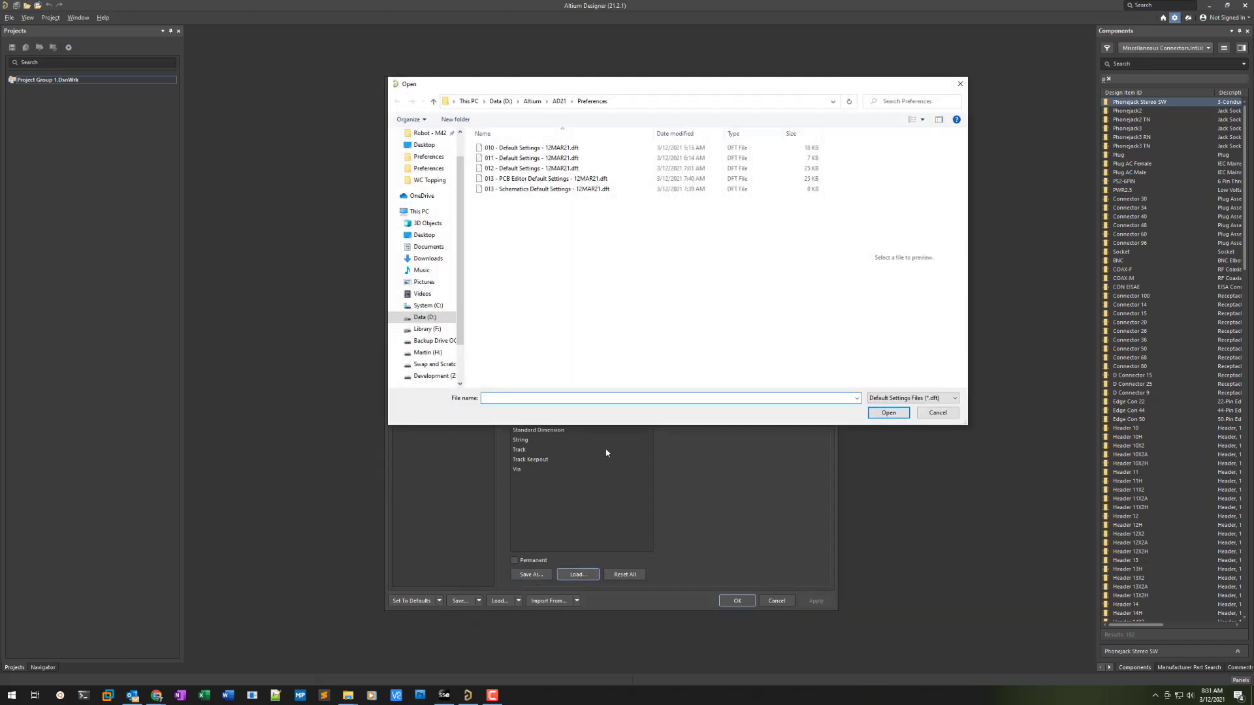
left_click(537, 178)
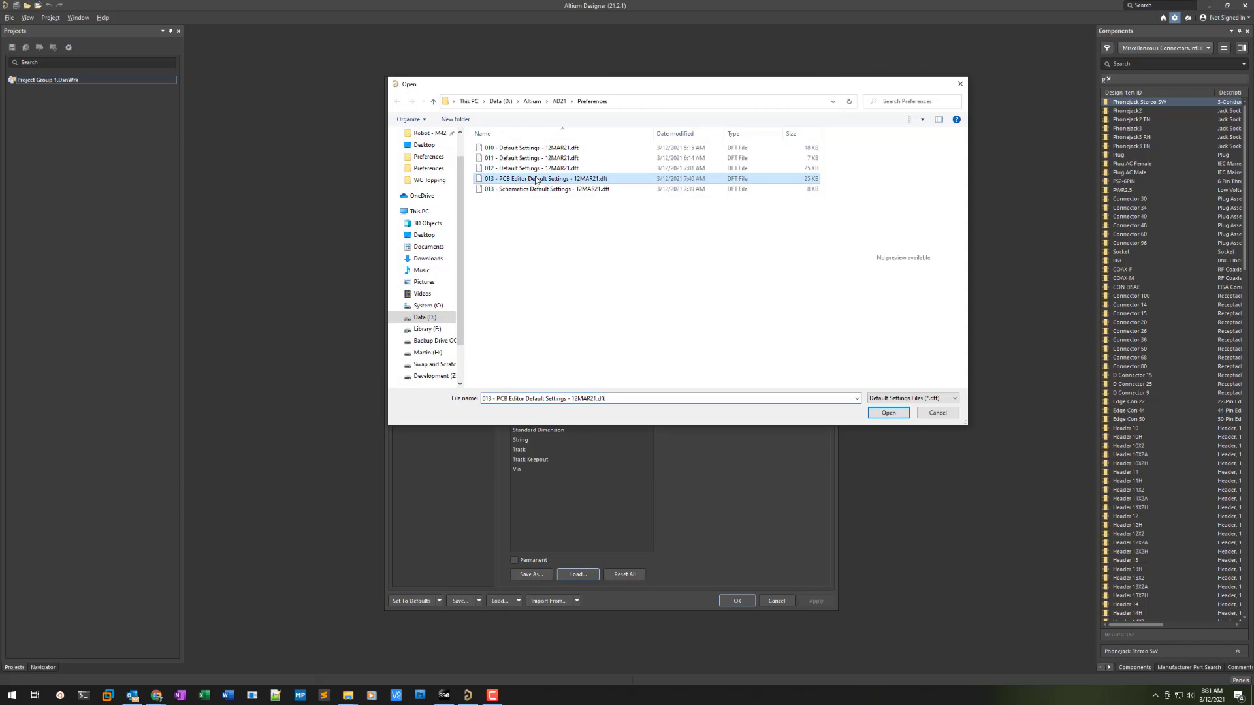
left_click(890, 414)
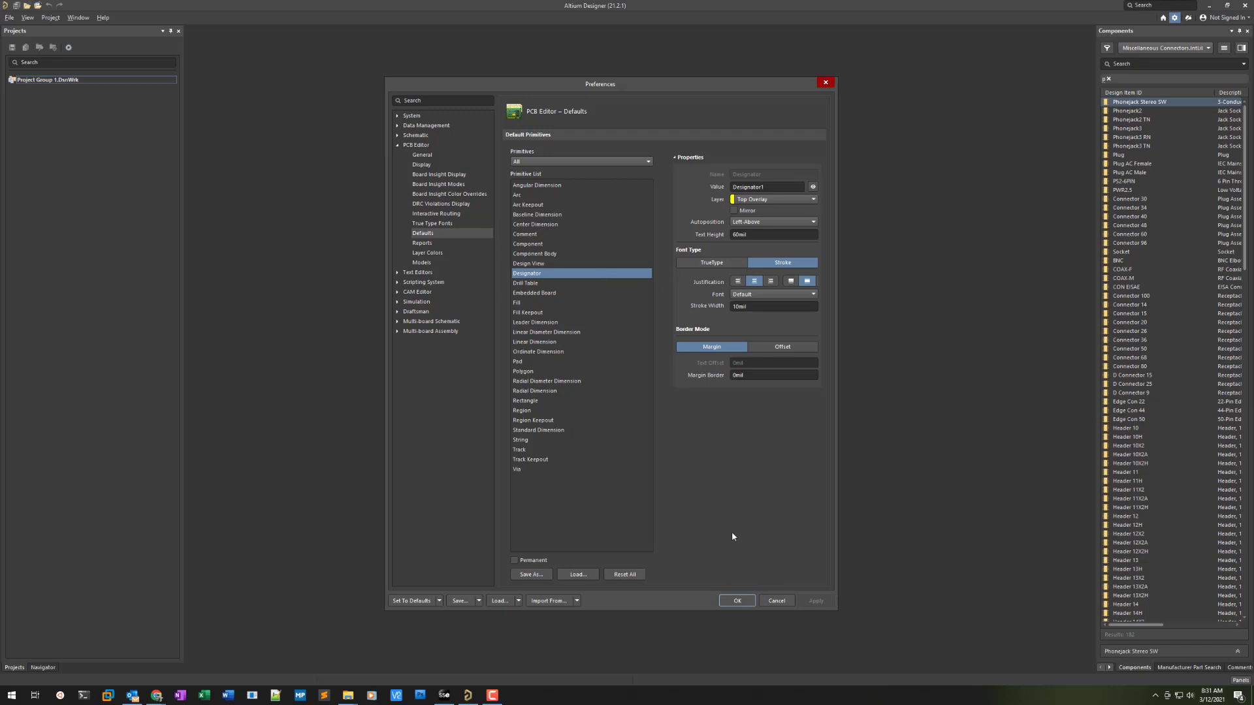
left_click(732, 602)
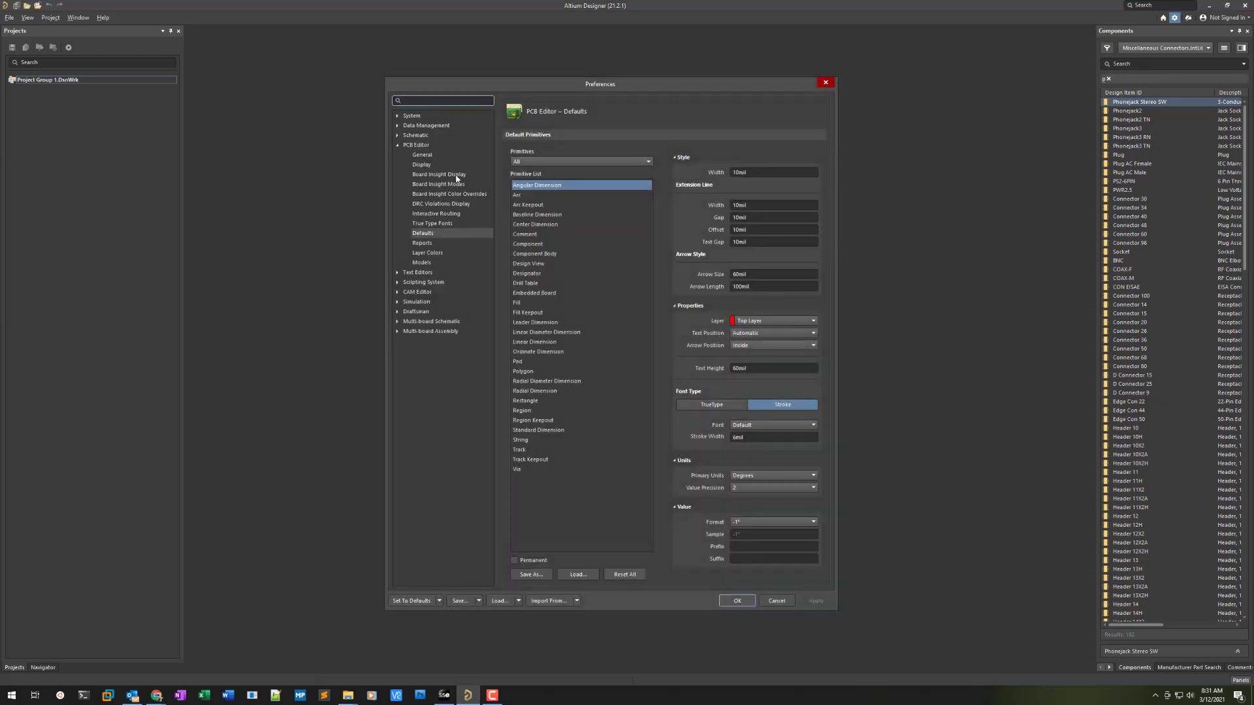
- Compare the Designator properties in the PCB Editor defaults with those in the Schematic defaults, and close the preferences
left_click(529, 275)
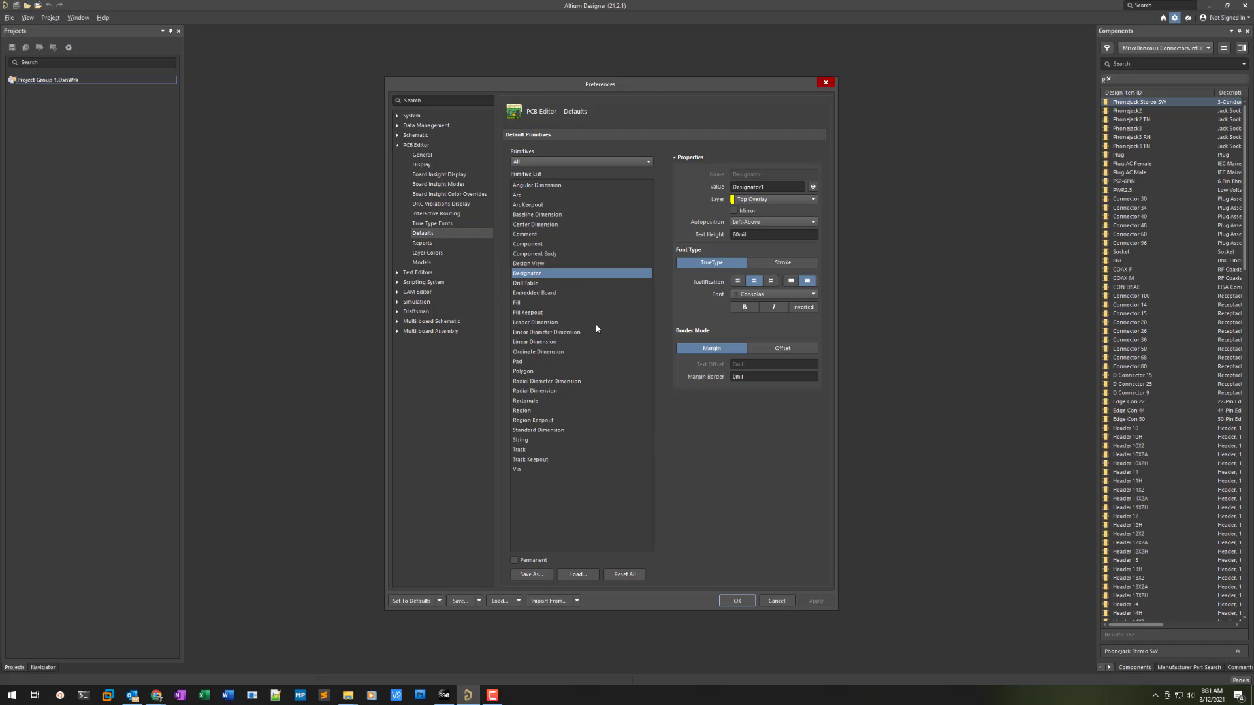
left_click(398, 136)
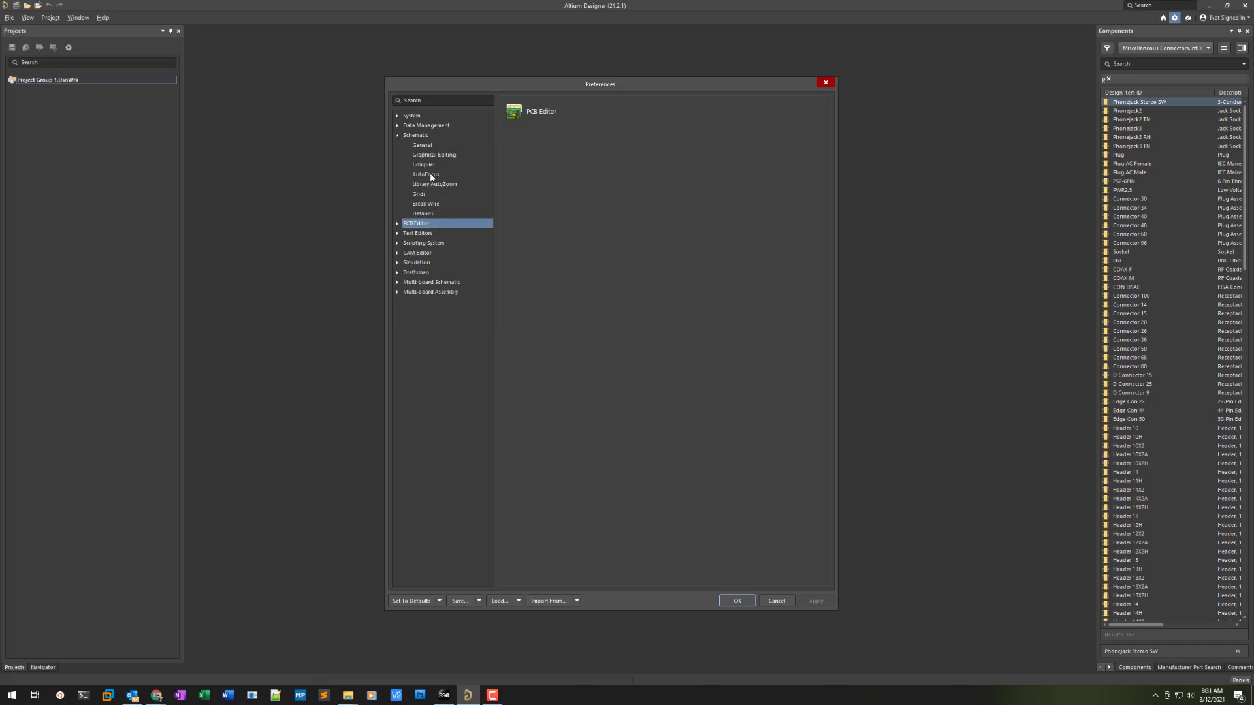
left_click(422, 213)
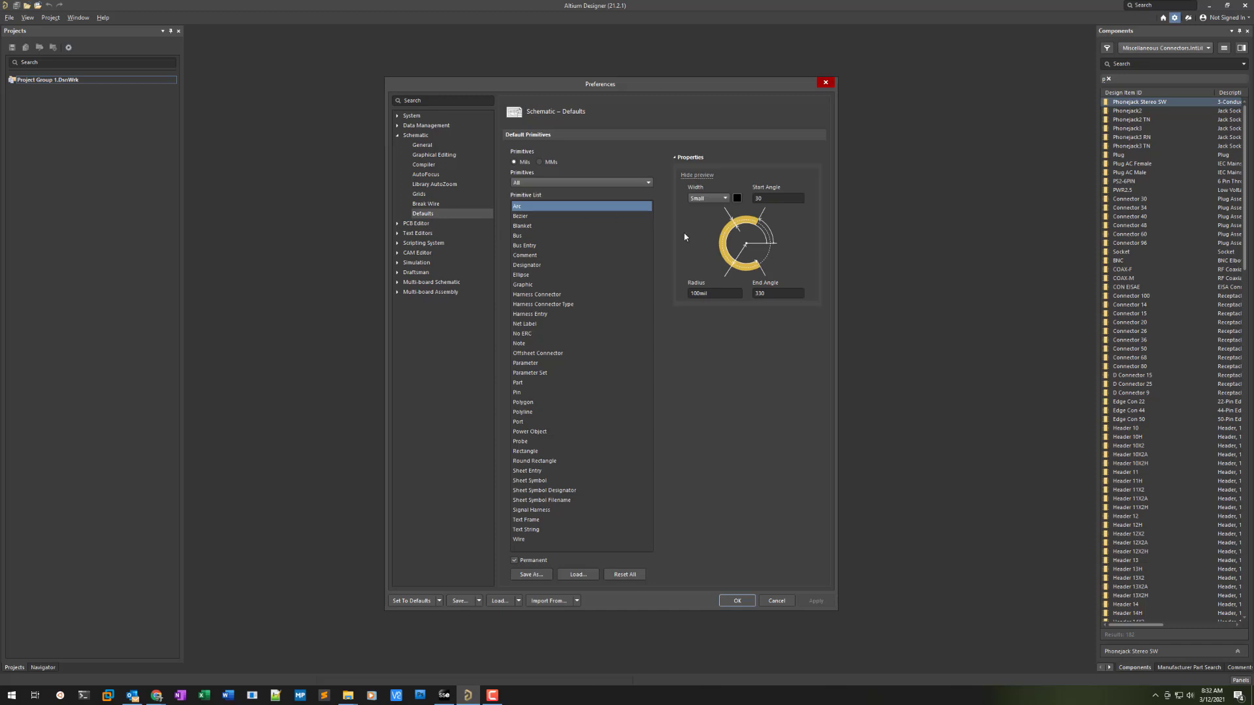
left_click(532, 265)
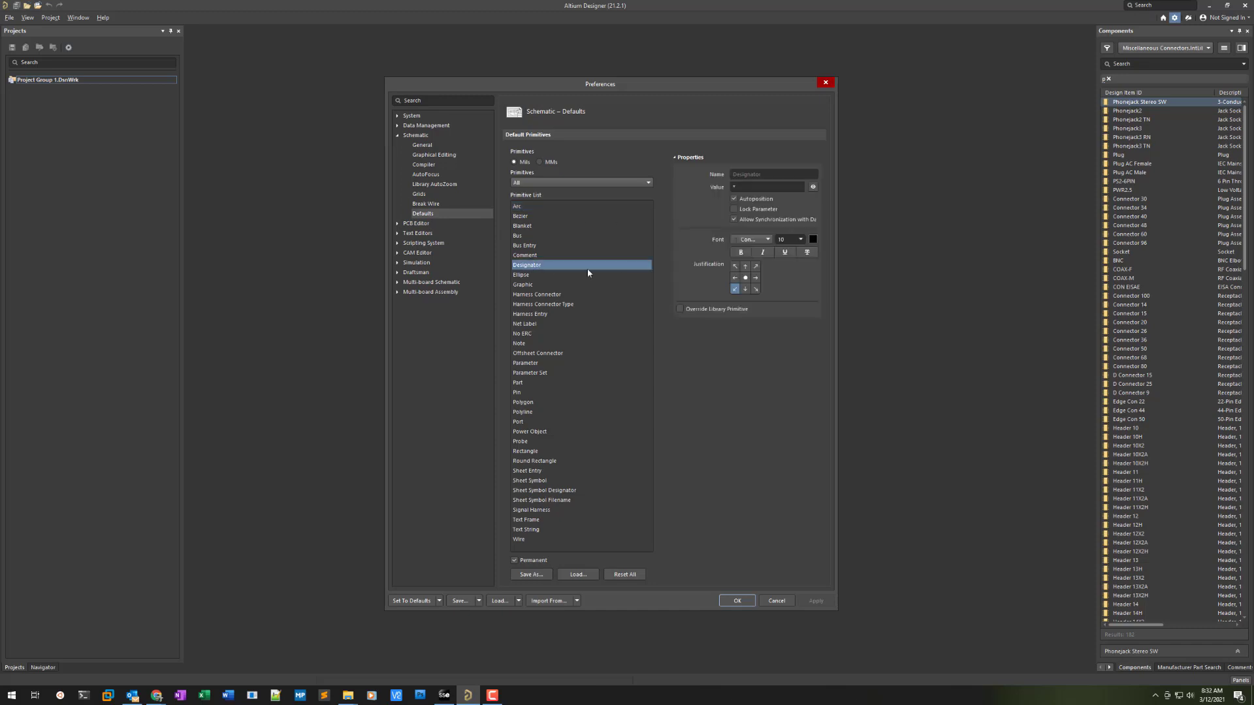
left_click(397, 223)
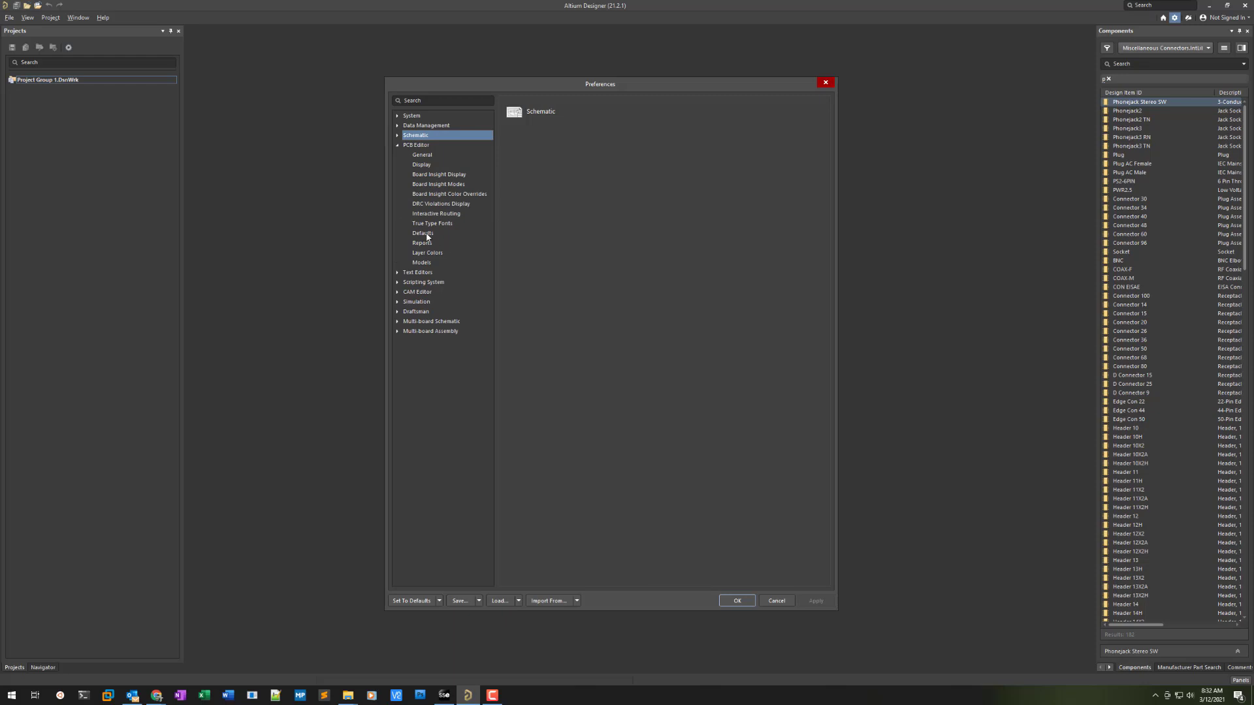
left_click(424, 234)
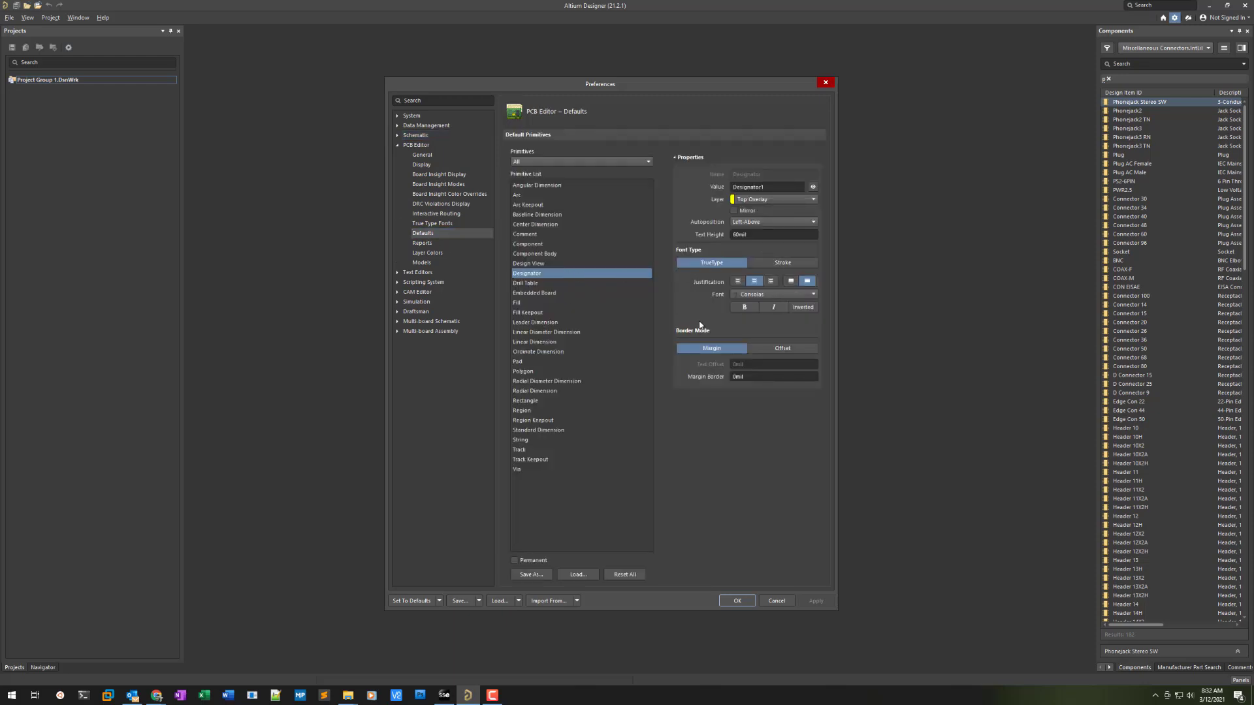
left_click(737, 600)
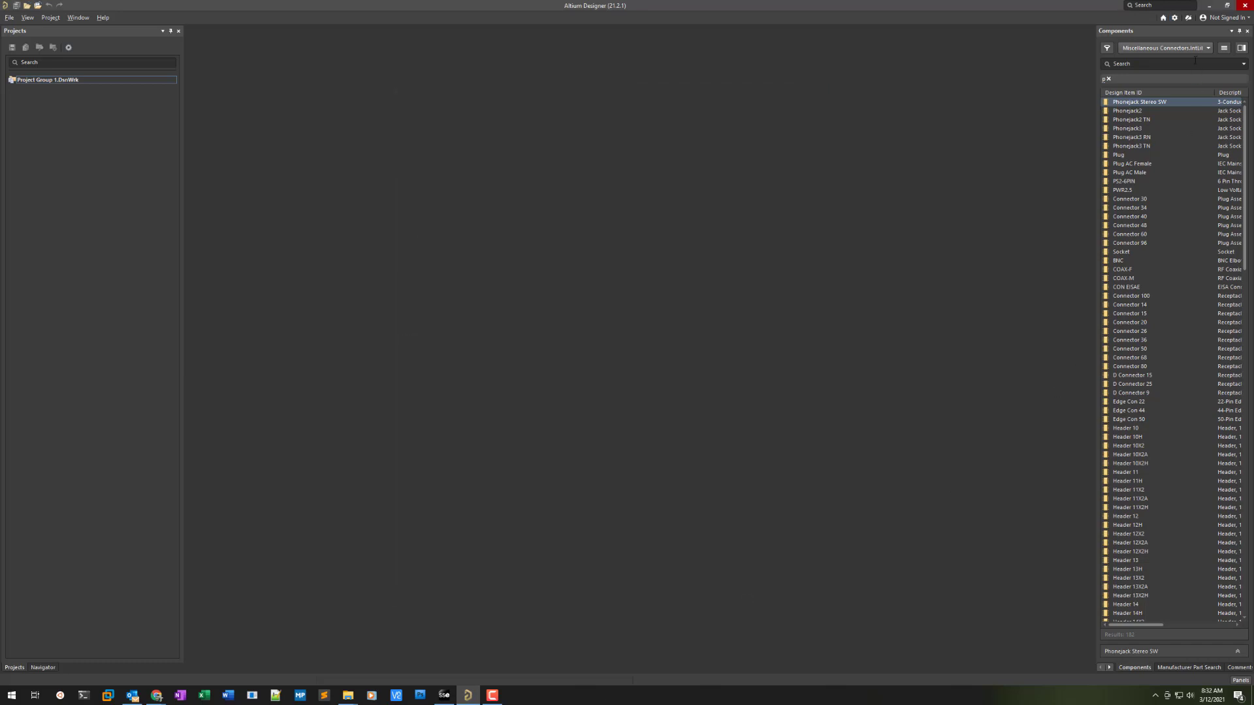
- Reopen the preferences to recheck the Designator defaults for the PCB Editor and Schematic, and accept the dialog
left_click(1178, 20)
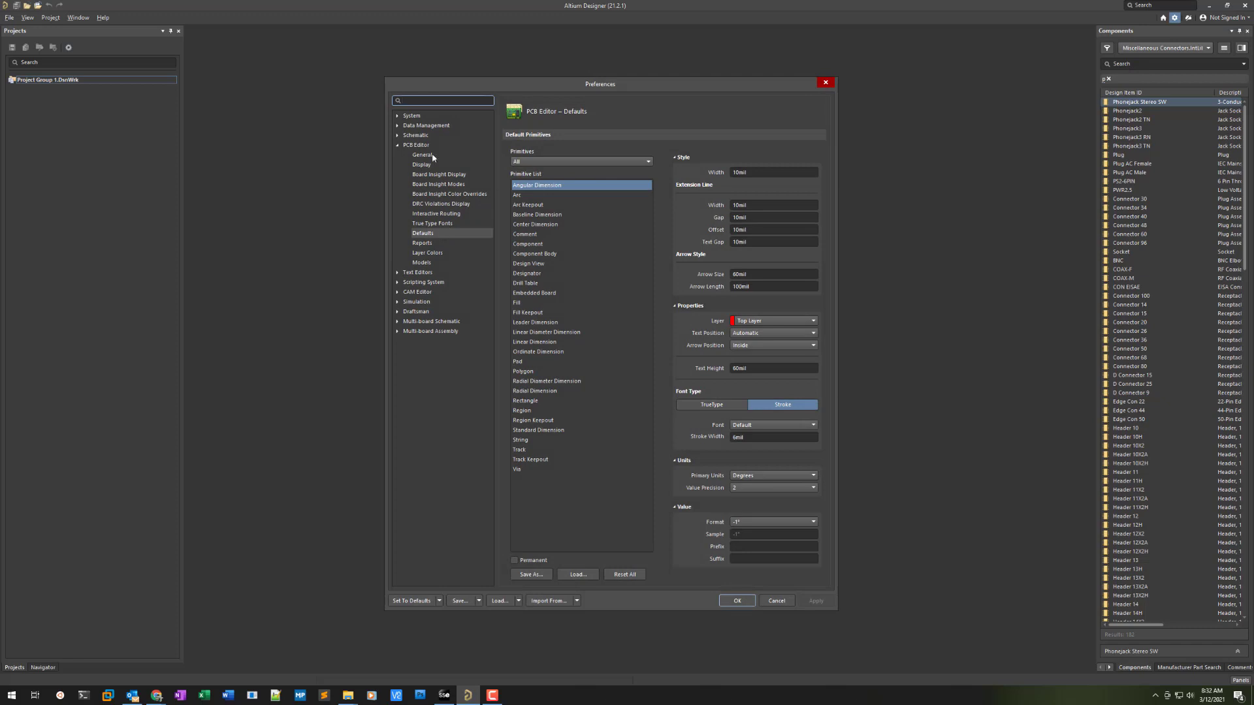
left_click(527, 274)
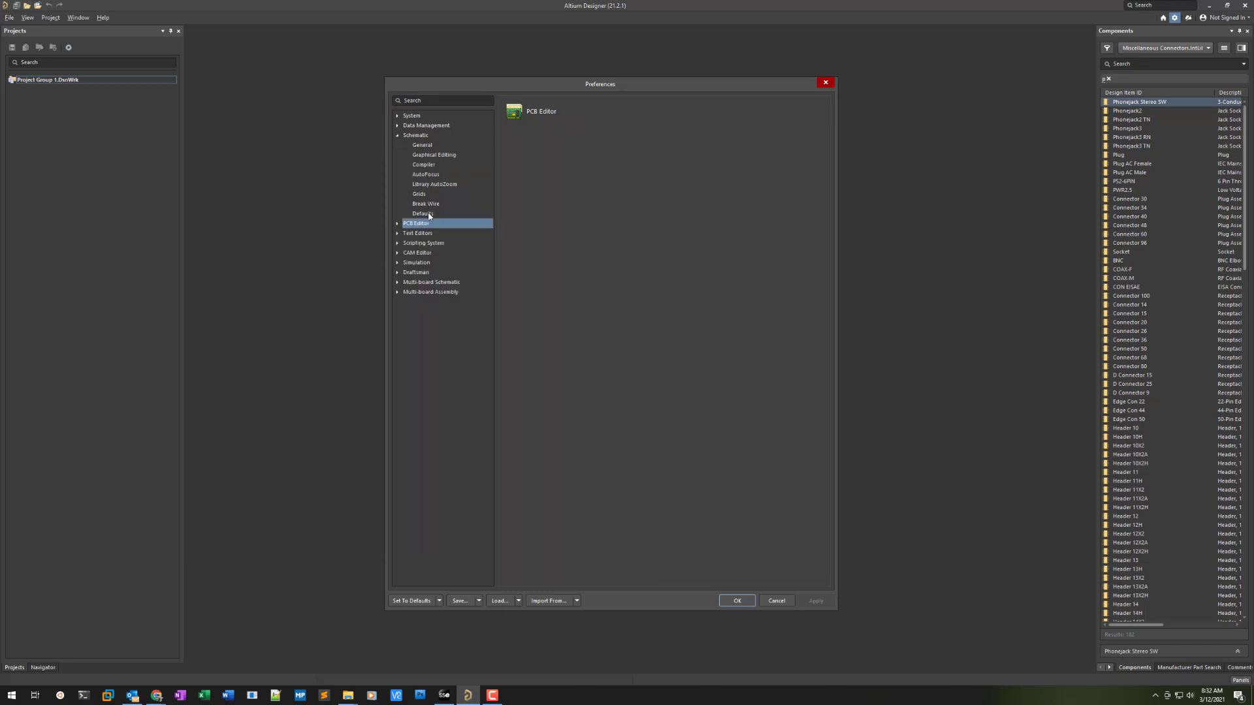
left_click(423, 214)
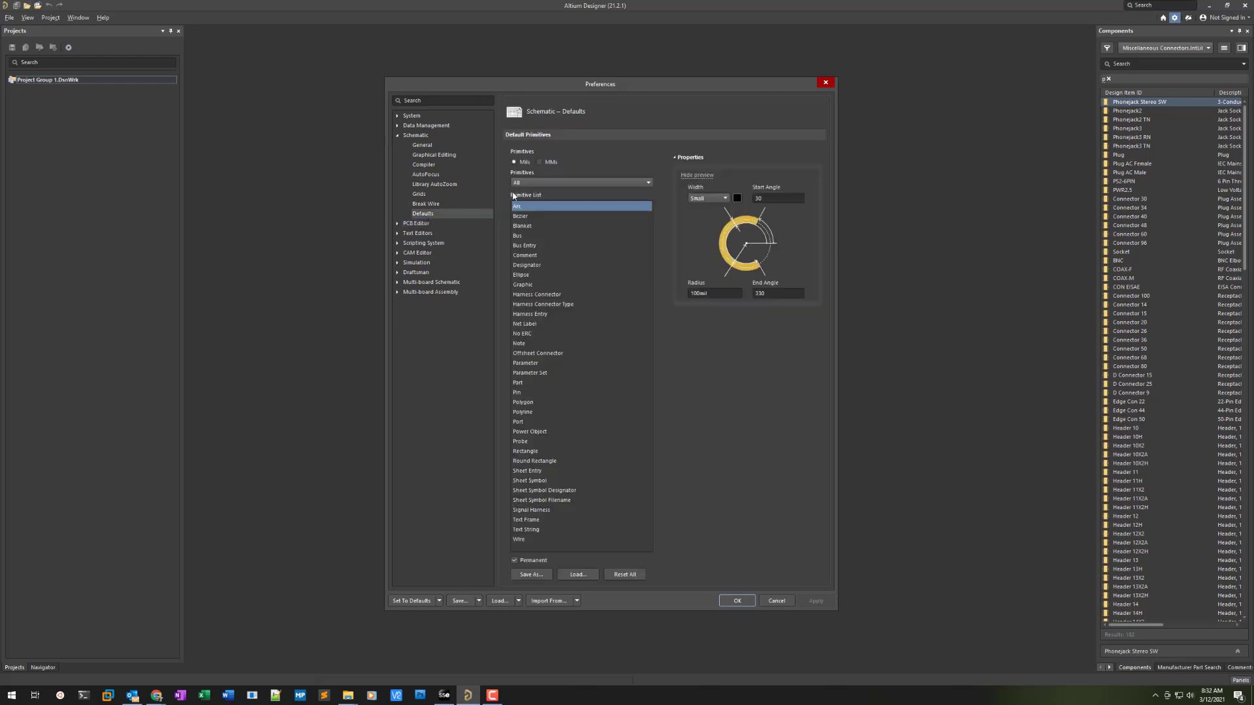
left_click(522, 265)
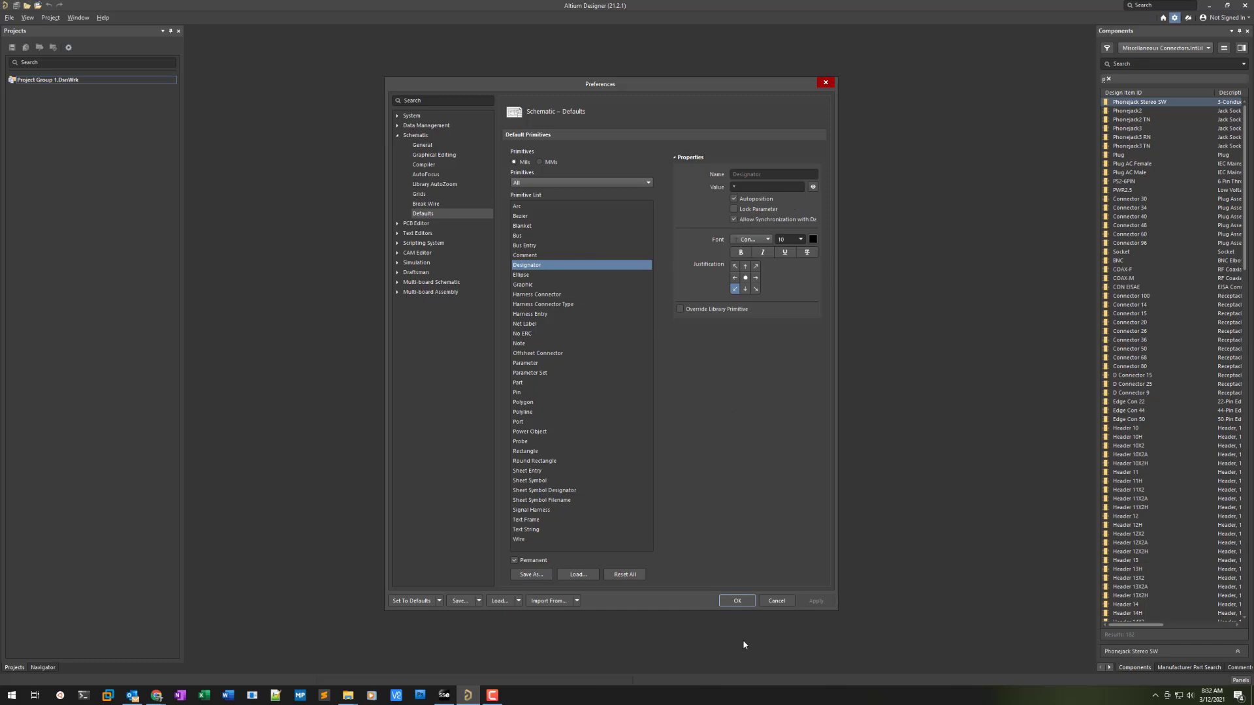
left_click(742, 600)
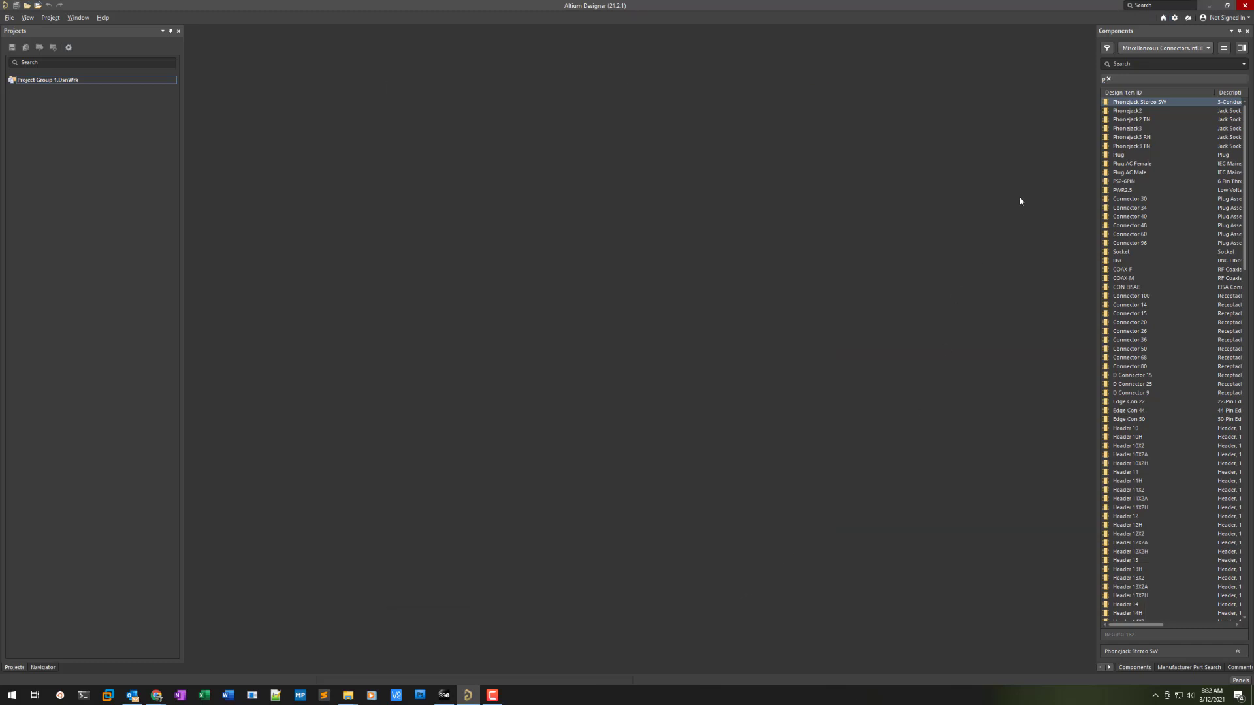
- Reopen the preferences and load "013 - Schematics Default Settings - 12MAR21.dft" into the Schematic default primitives
left_click(1173, 18)
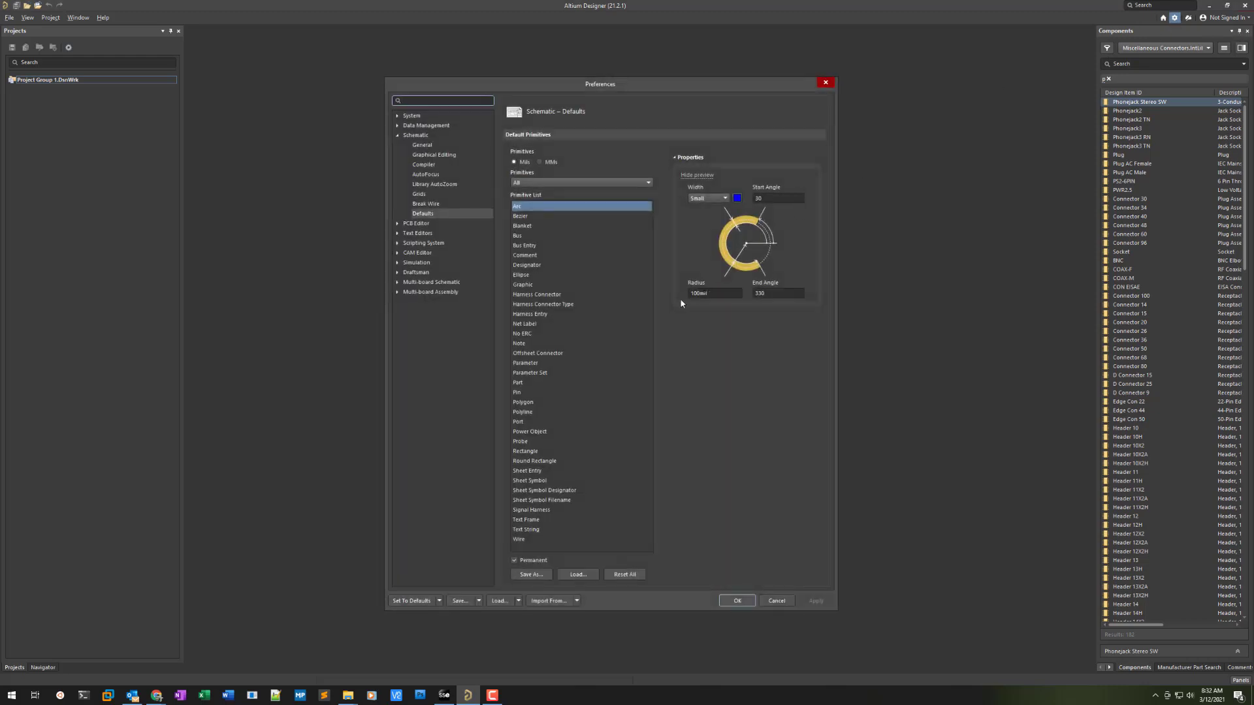
left_click(534, 266)
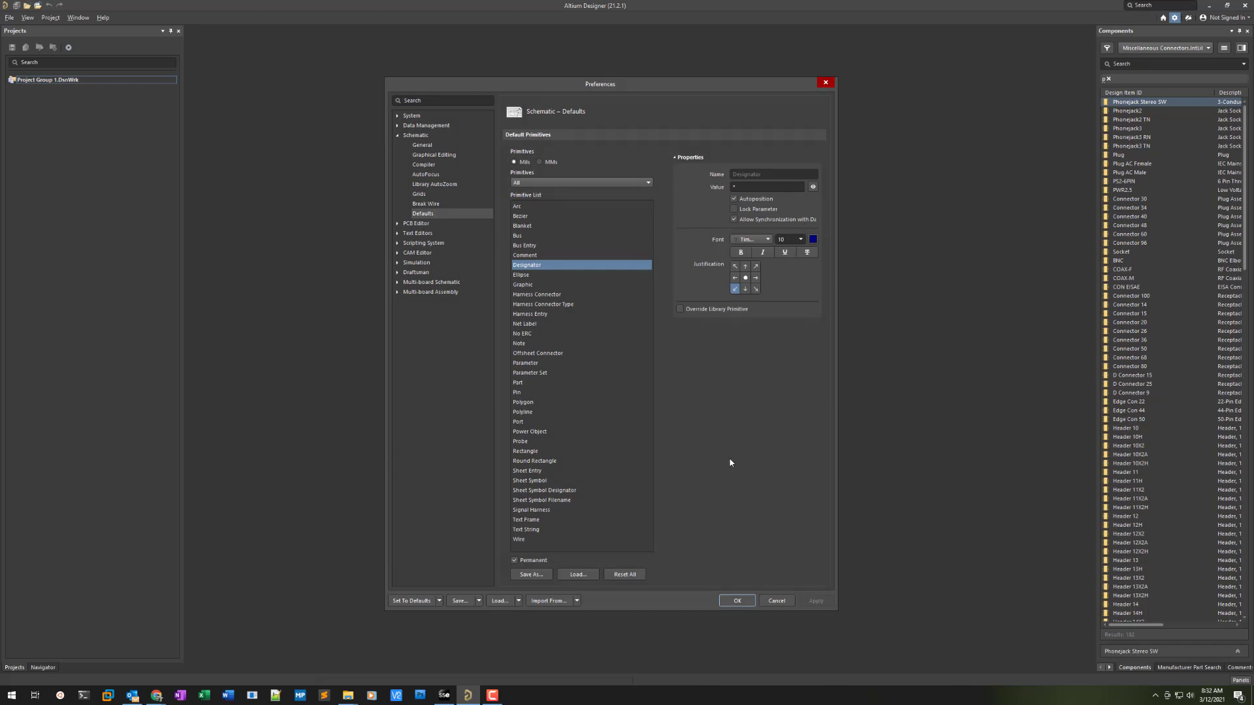
left_click(577, 575)
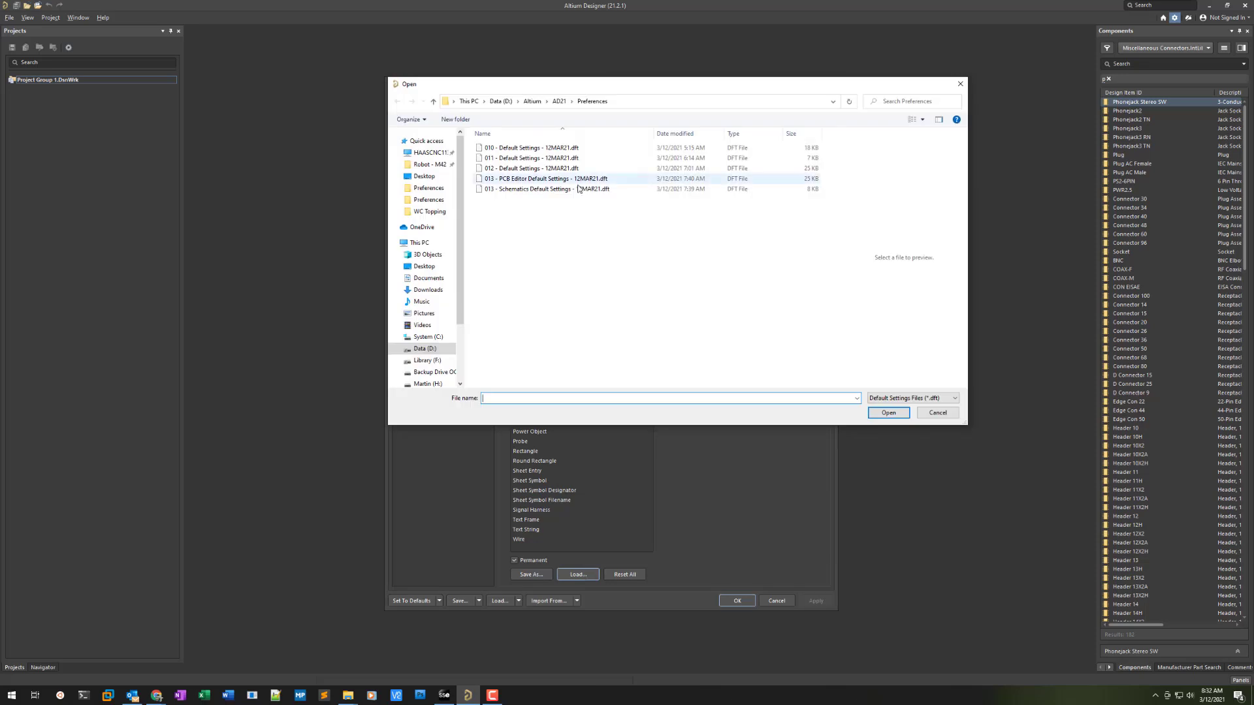
left_click(543, 191)
left_click(889, 414)
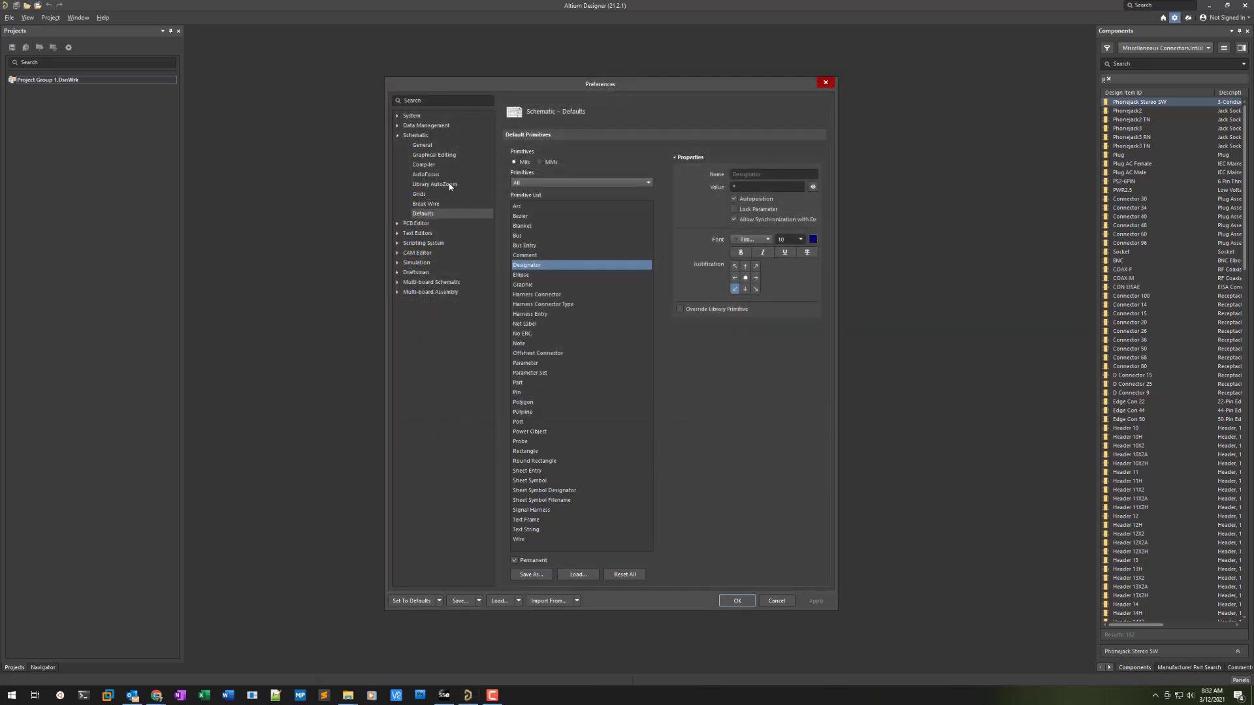
- Load "013 - PCB Editor Default Settings - 12MAR21.dft" into the PCB Editor default primitives
left_click(397, 224)
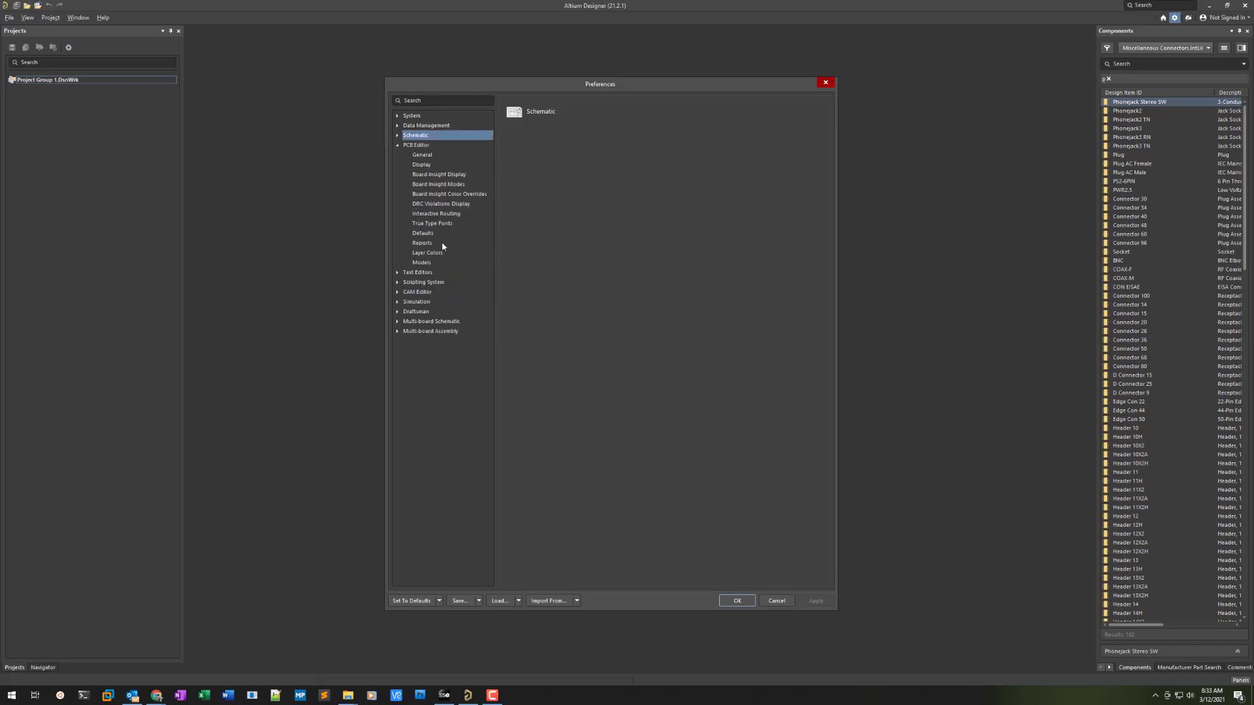
left_click(423, 234)
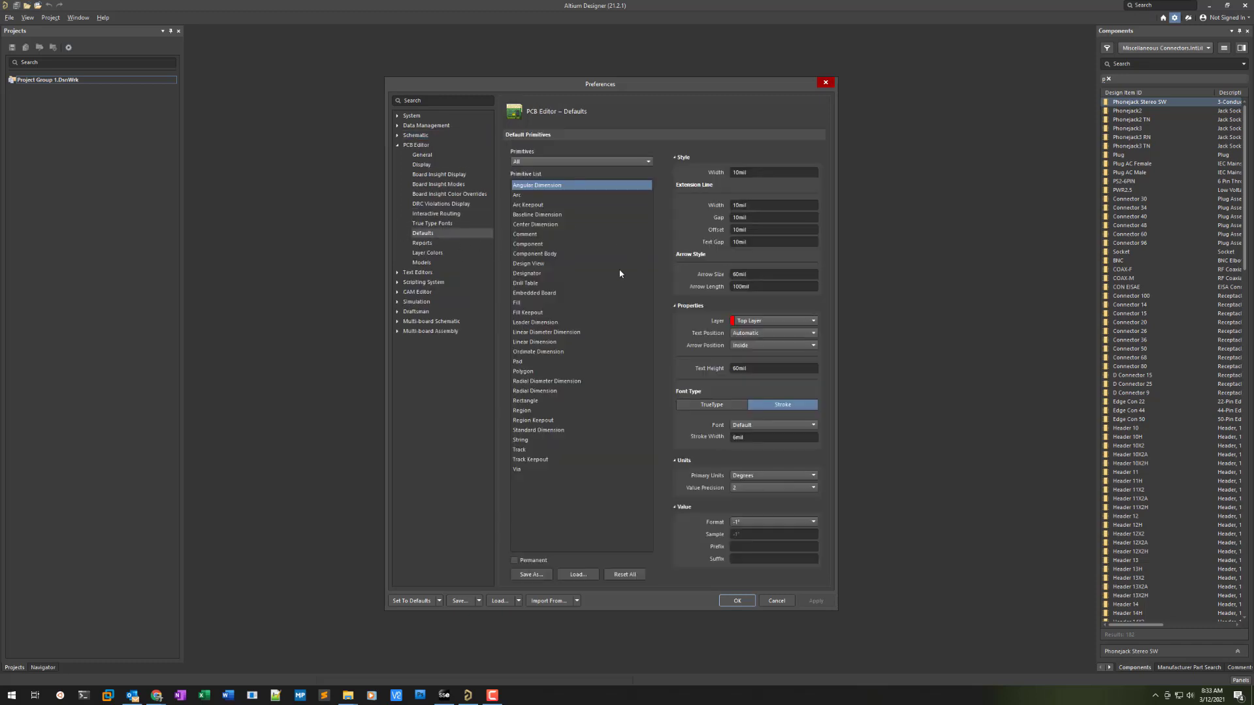
left_click(578, 574)
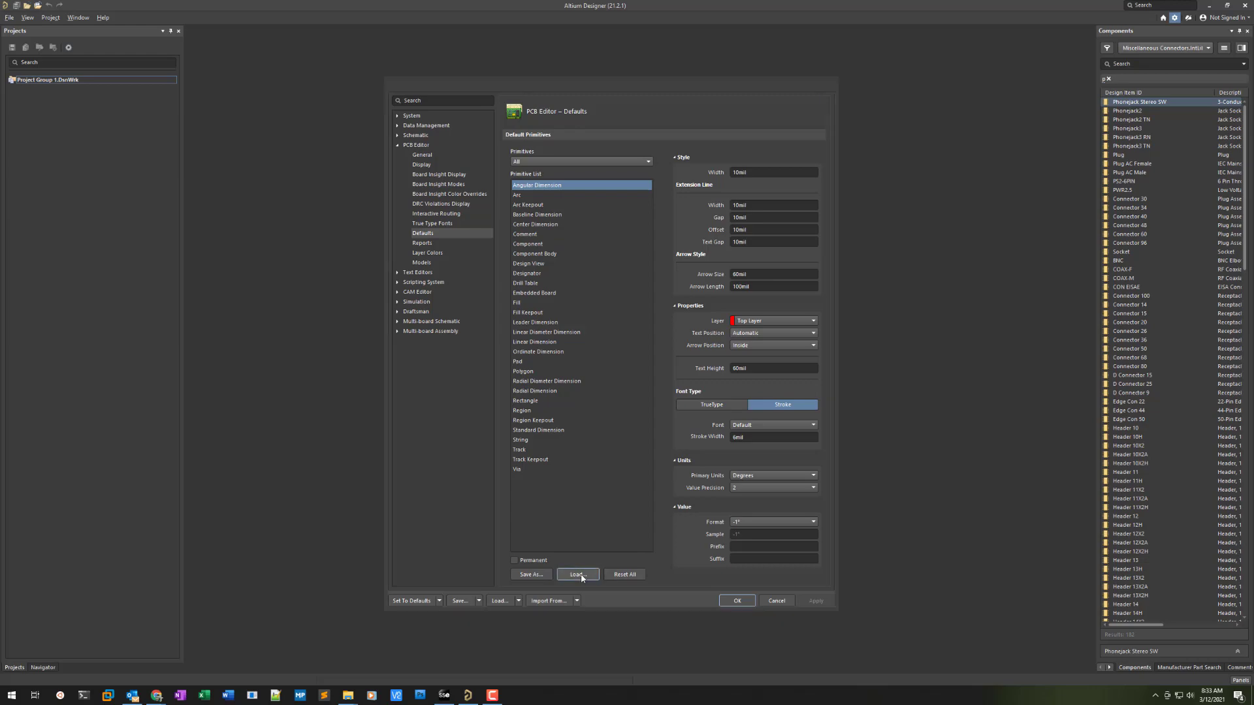
left_click(528, 178)
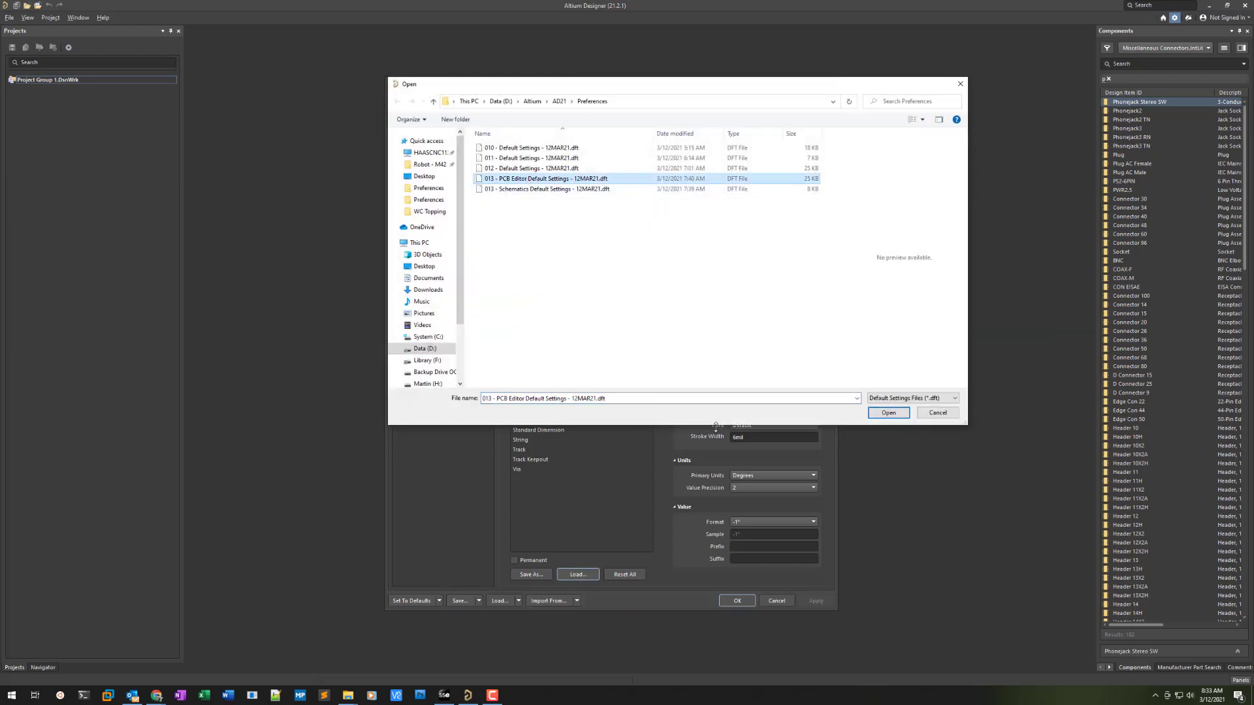
left_click(906, 413)
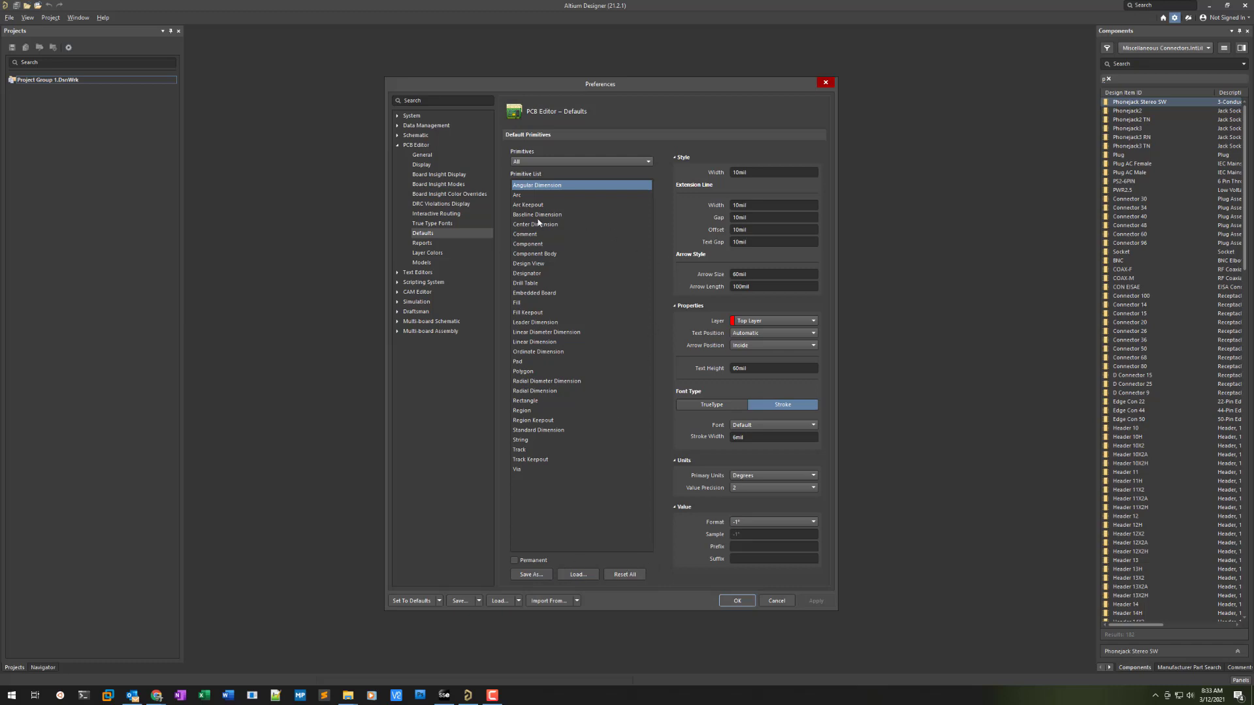
- Review the Comment, Design View and Designator properties in the PCB Editor defaults, and accept the preferences
left_click(528, 235)
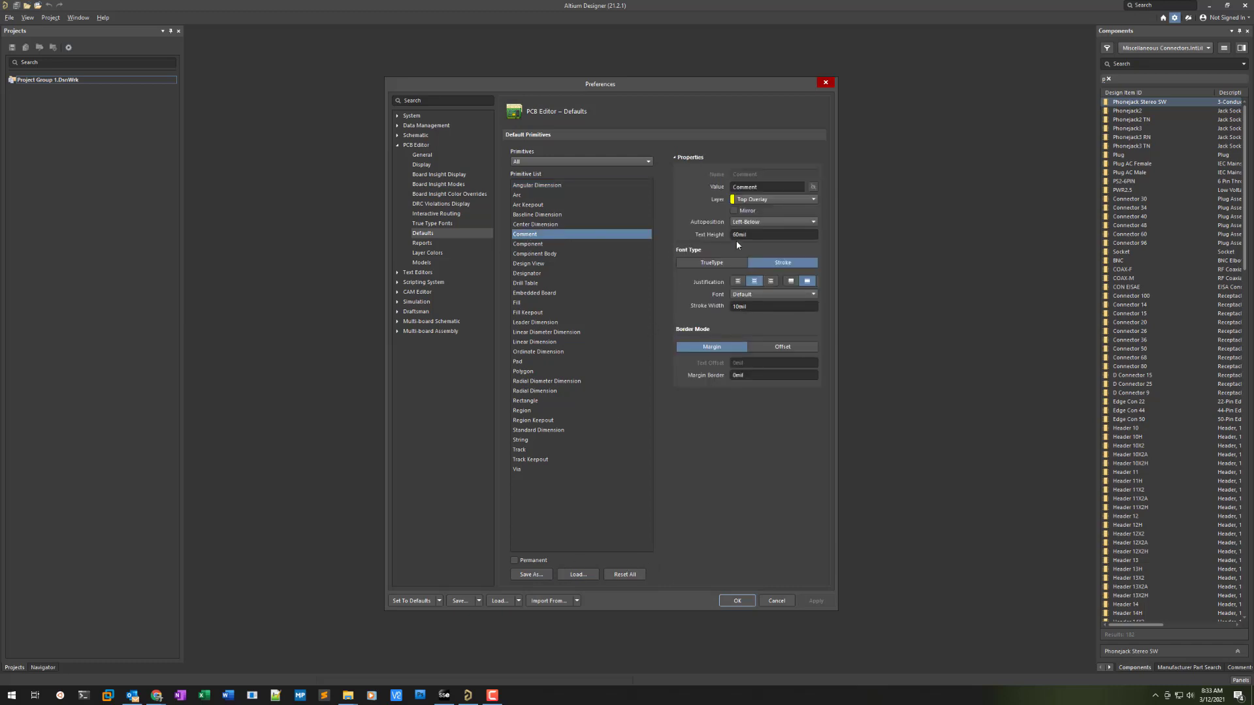
left_click(547, 263)
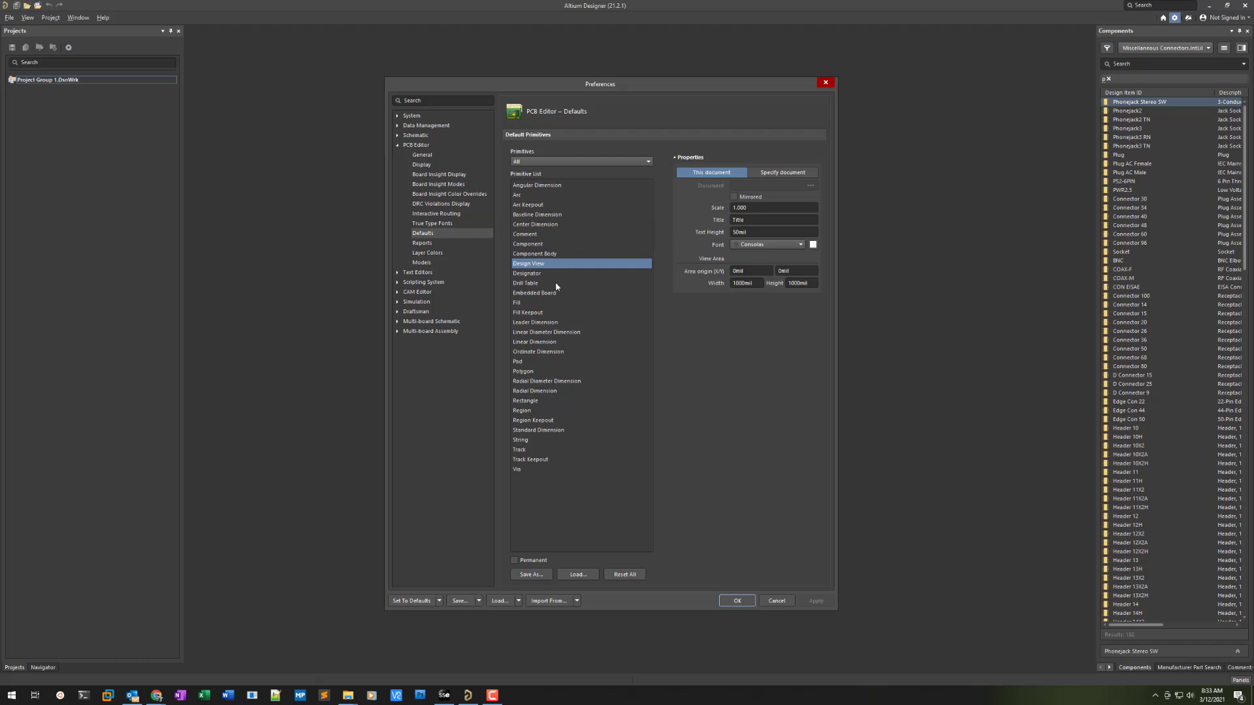
left_click(536, 273)
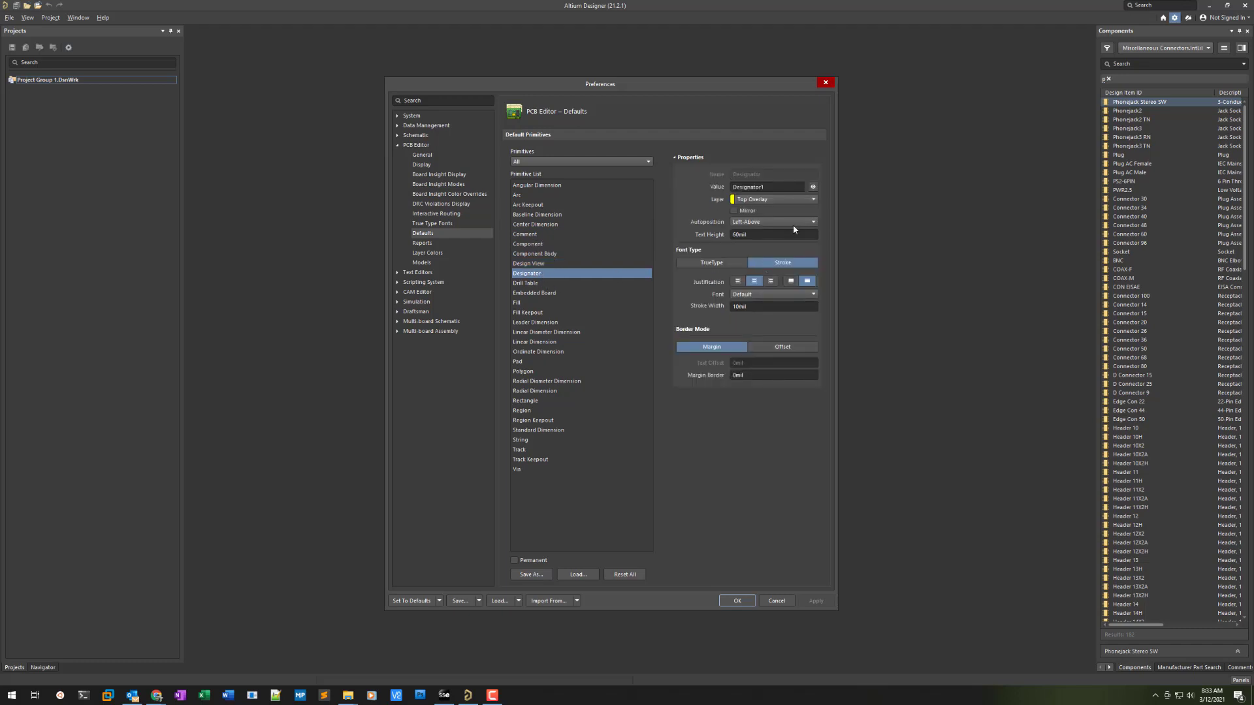
left_click(736, 601)
- Reopen the preferences, check the font type of the PCB Editor's Designator default, and accept the dialog
left_click(1175, 17)
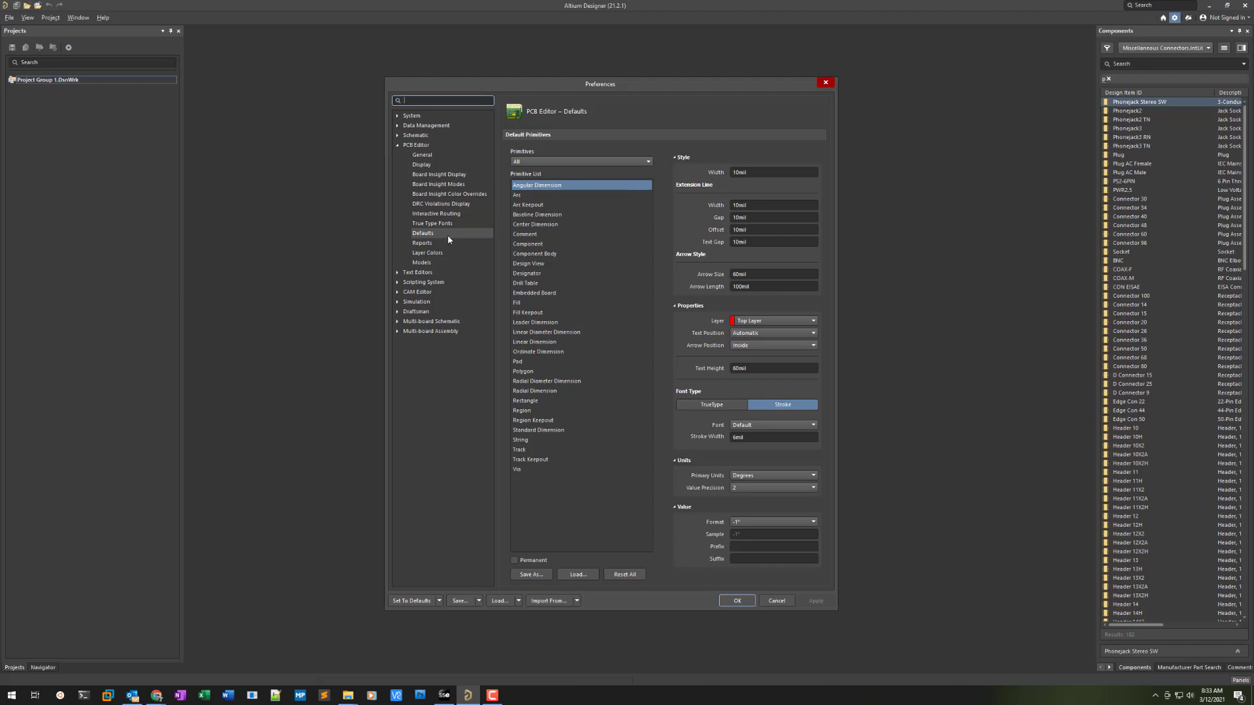
left_click(538, 274)
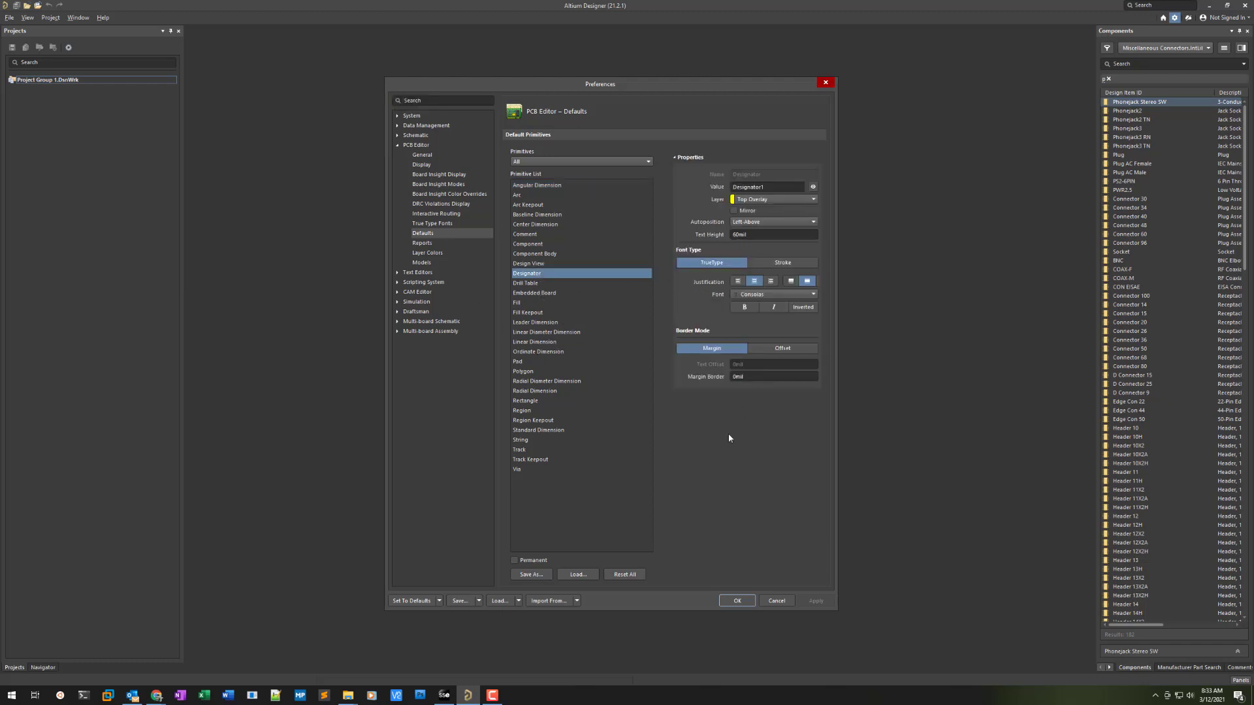
left_click(735, 601)
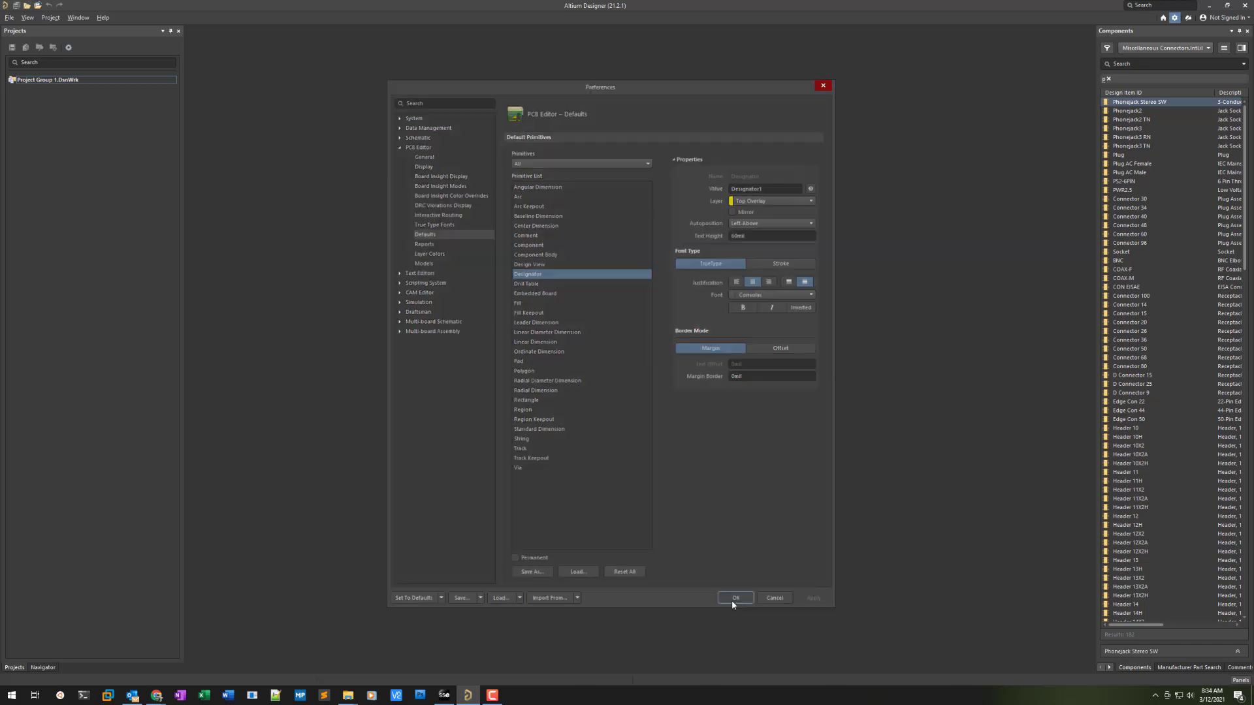
- Switch to File Explorer and review the saved 013 settings files in the Preferences folder, including "013 - Preferences - 12MAR21.DXPPrf"
key("alt+Tab")
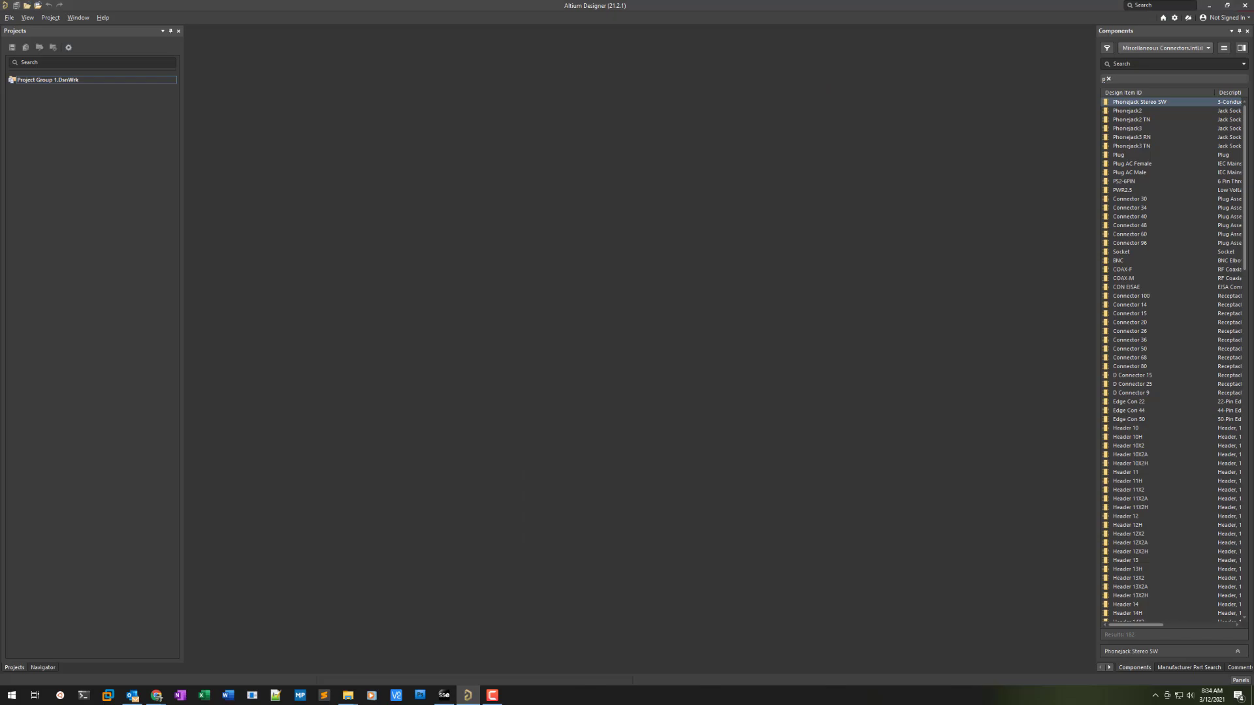
left_click_drag(1253, 238, 705, 91)
left_click(687, 401)
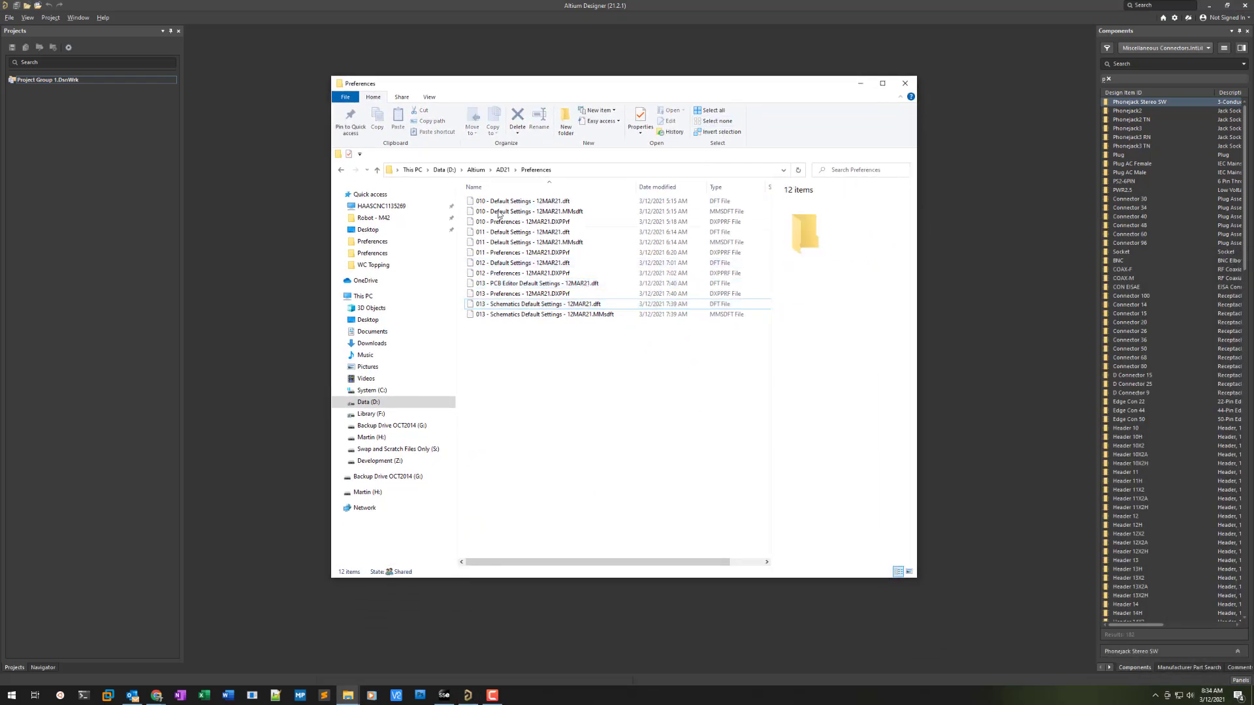
left_click(506, 286)
left_click(516, 316, "shift")
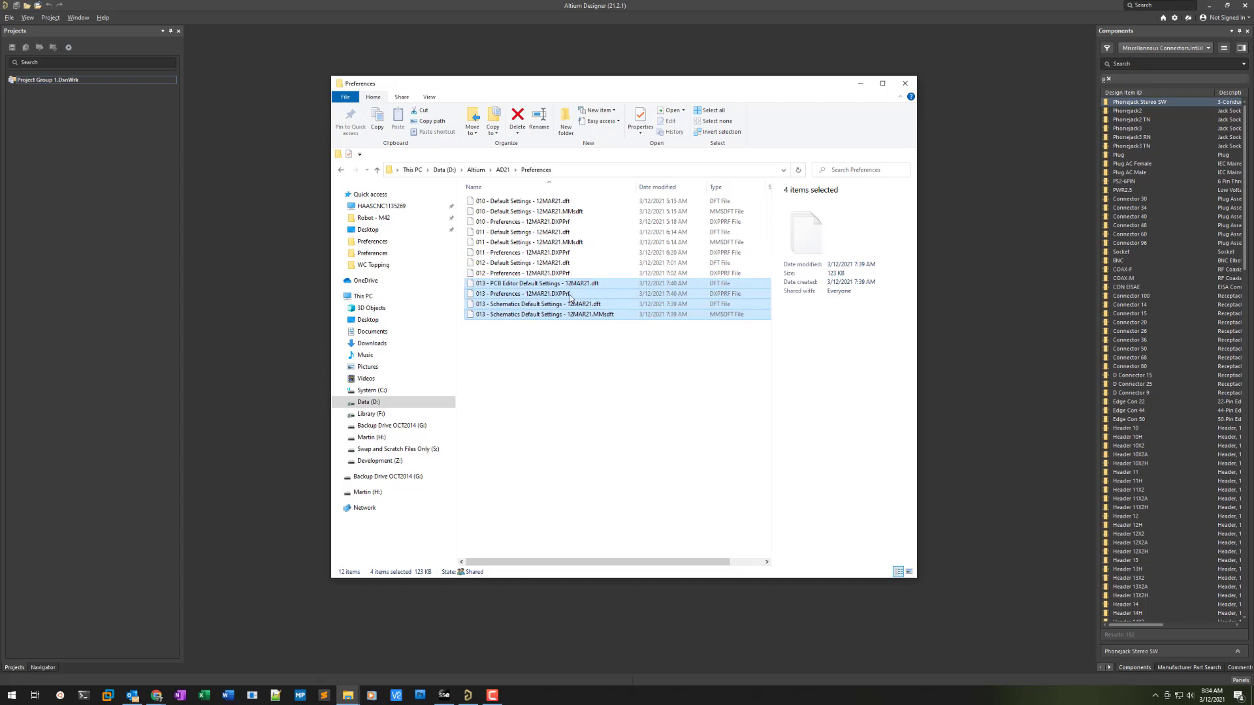
left_click(596, 295)
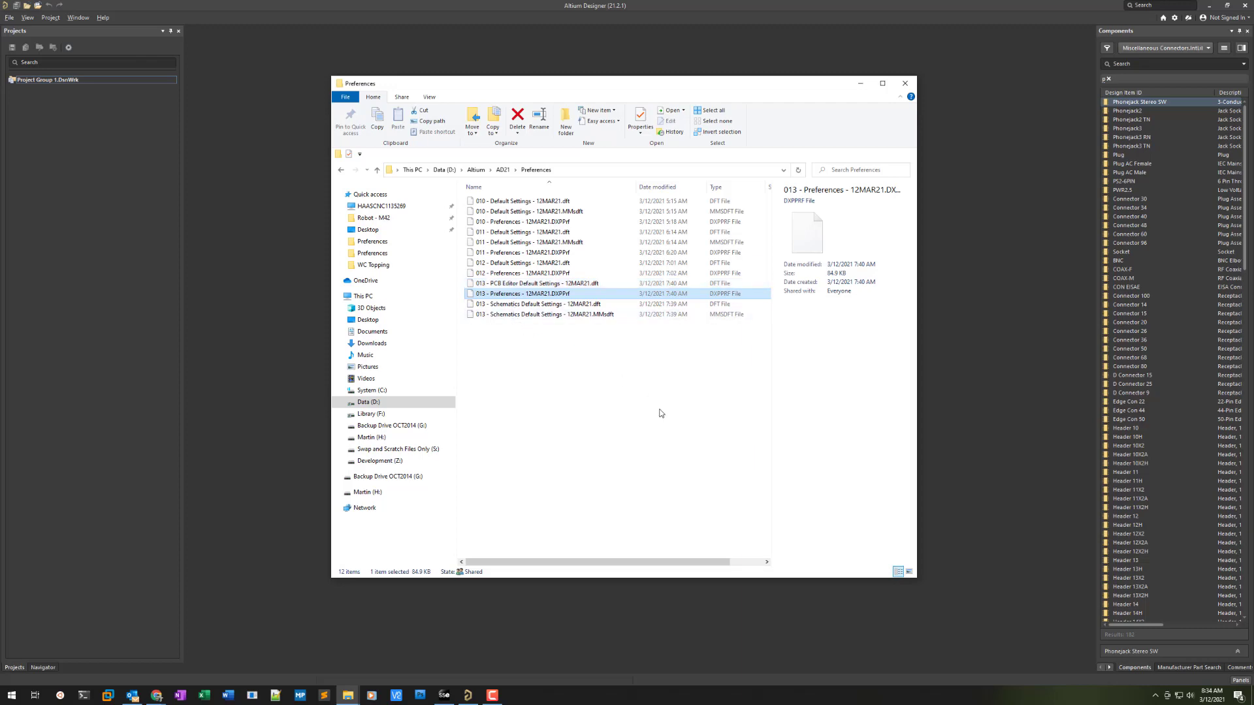
left_click_drag(759, 85, 1253, 156)
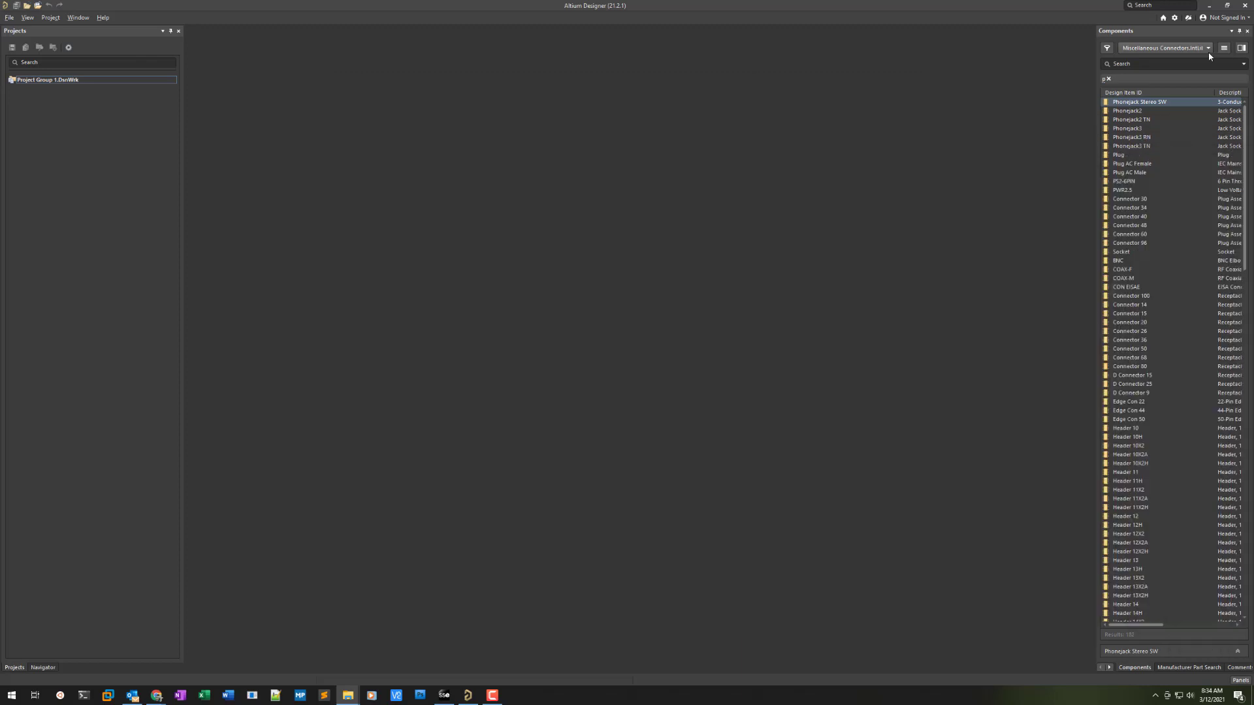
- Reopen the preferences and compare the Permanent option in the PCB Editor defaults with the one in the Schematic defaults
left_click(1175, 19)
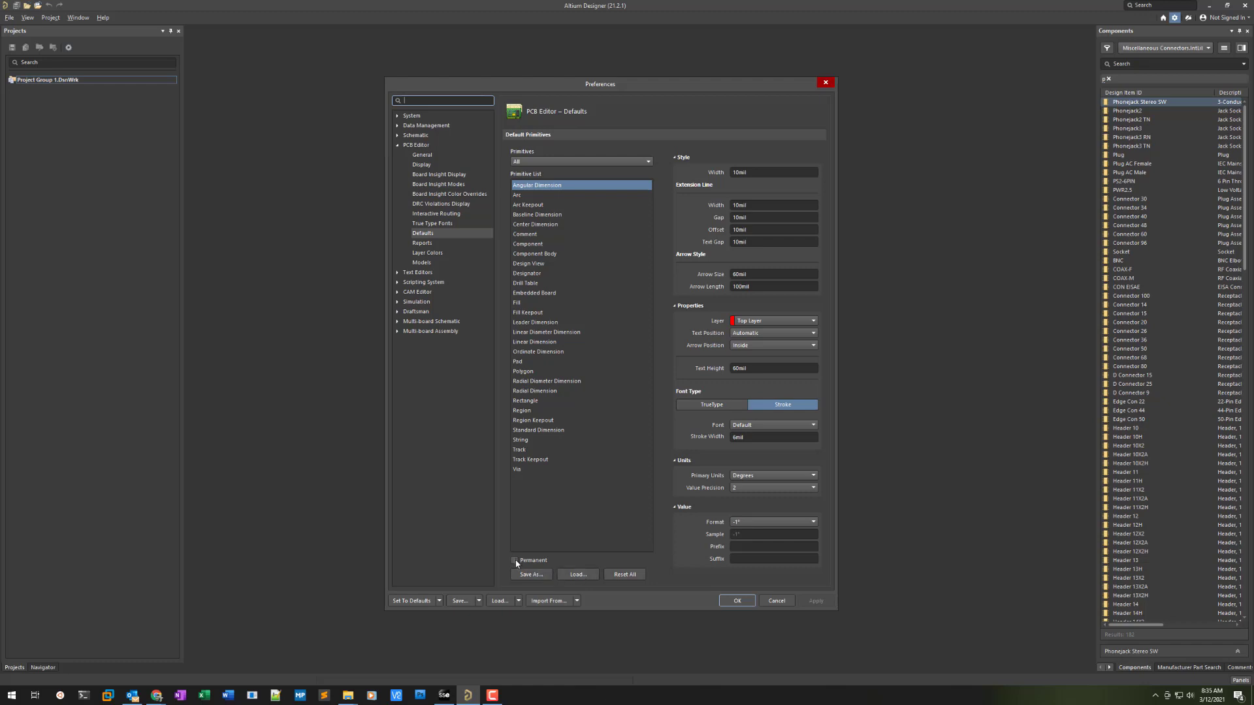
left_click(397, 135)
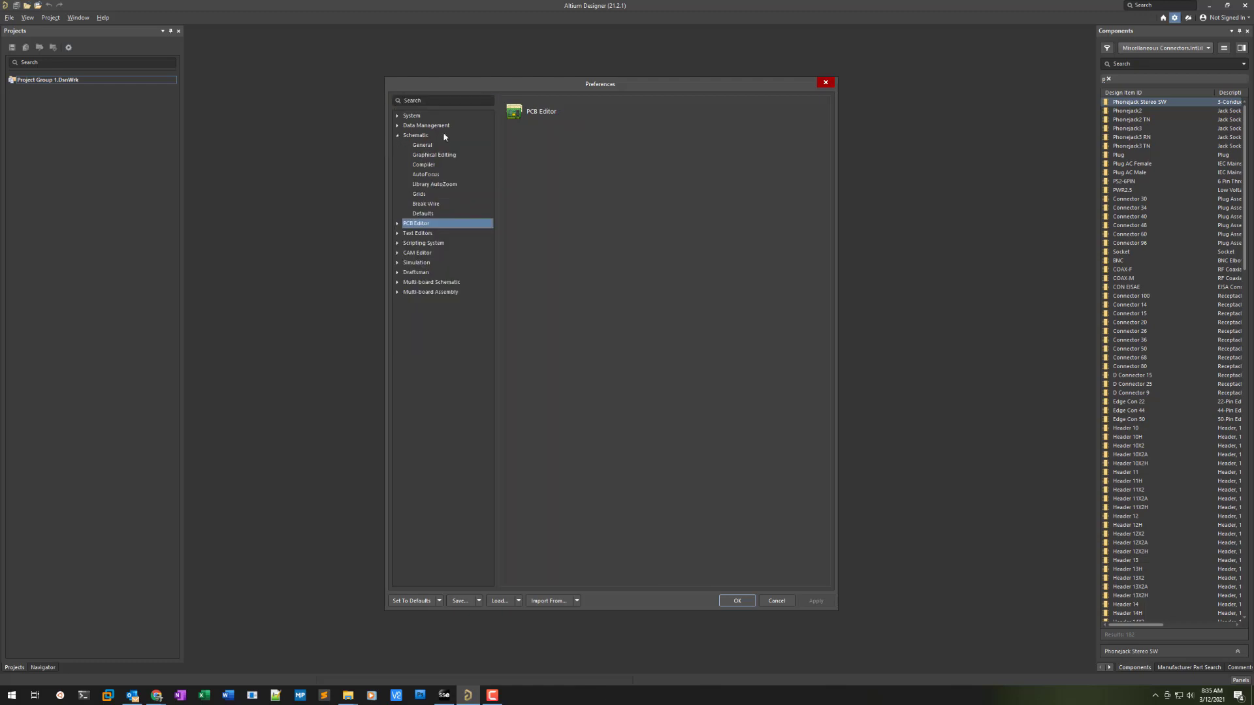
left_click(425, 215)
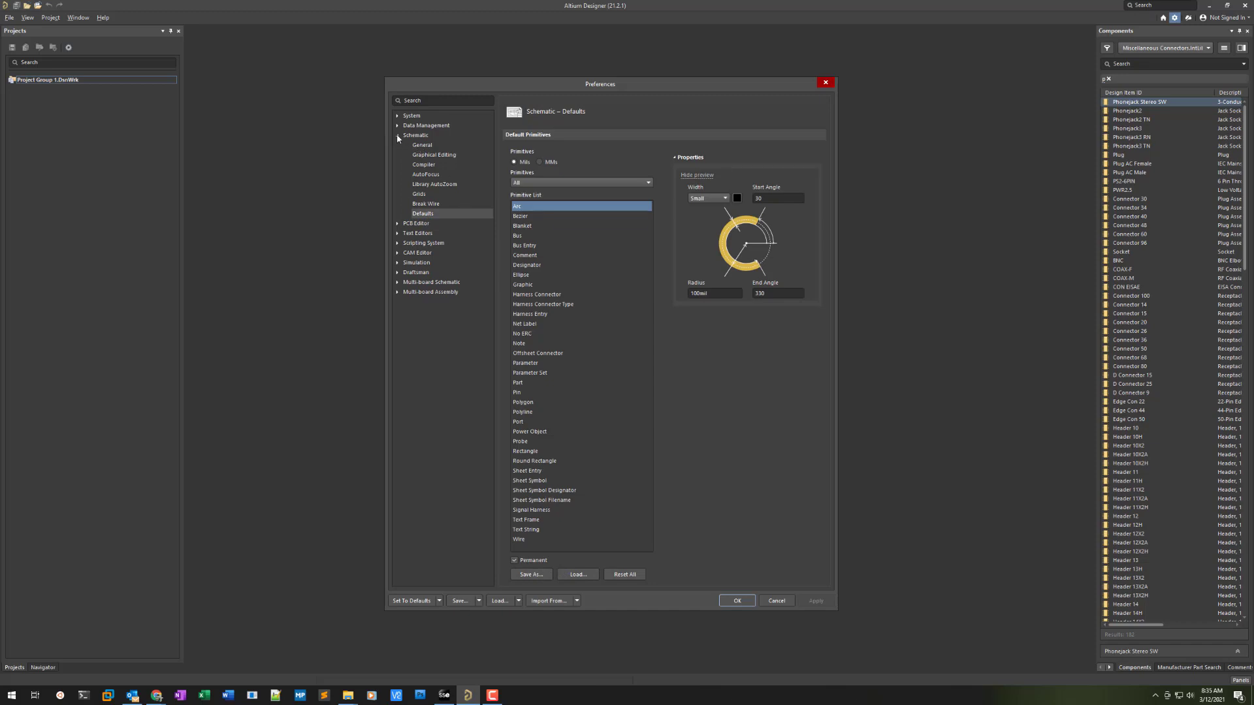
left_click(398, 223)
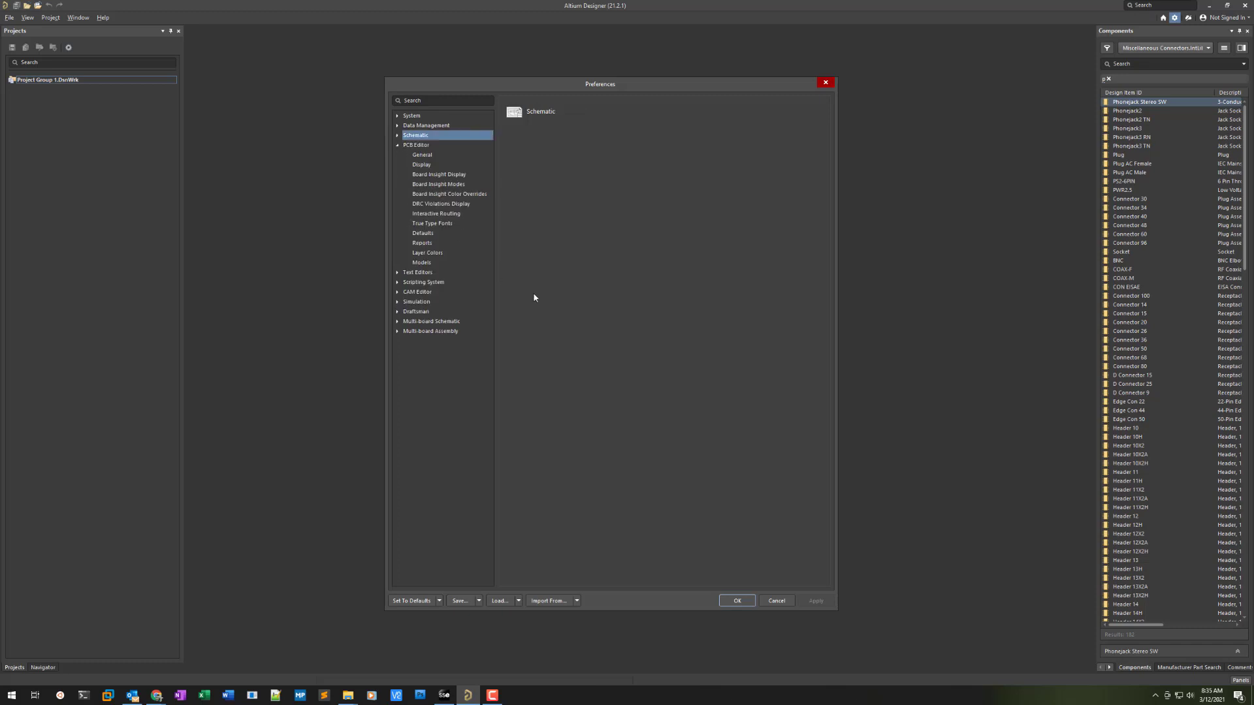
- Examine the available options for saving, loading and importing the complete preferences
left_click(479, 601)
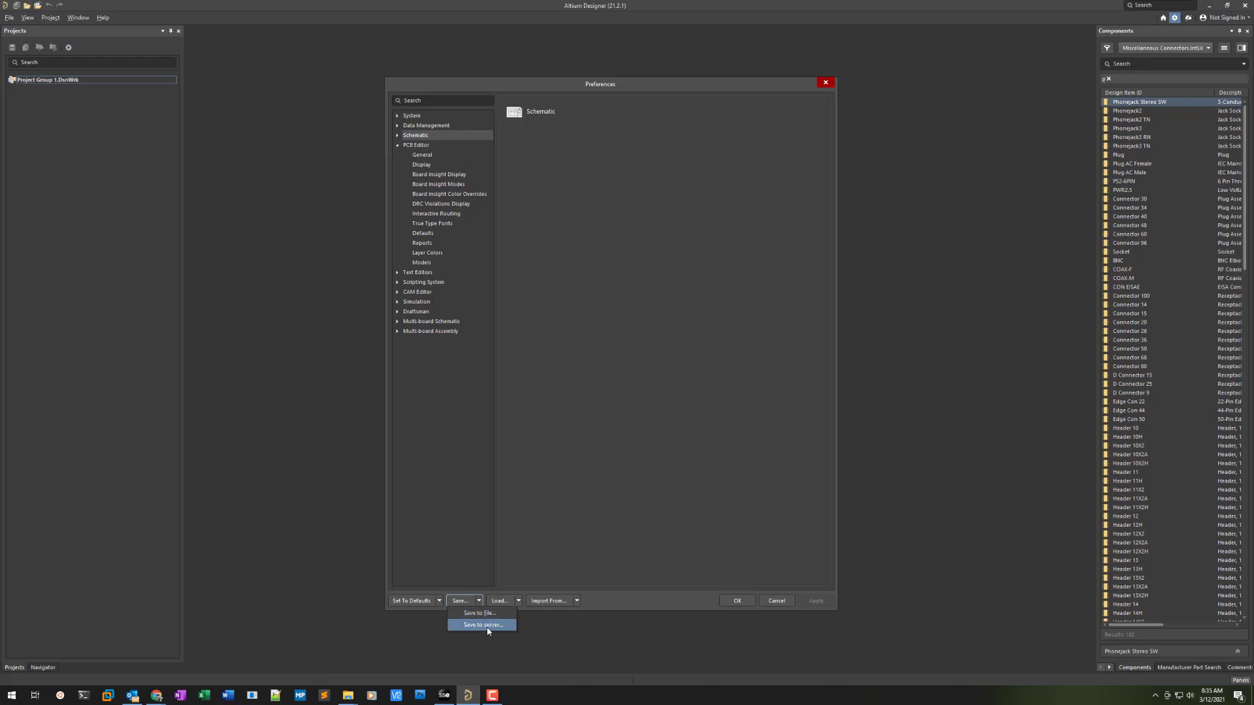
left_click(566, 629)
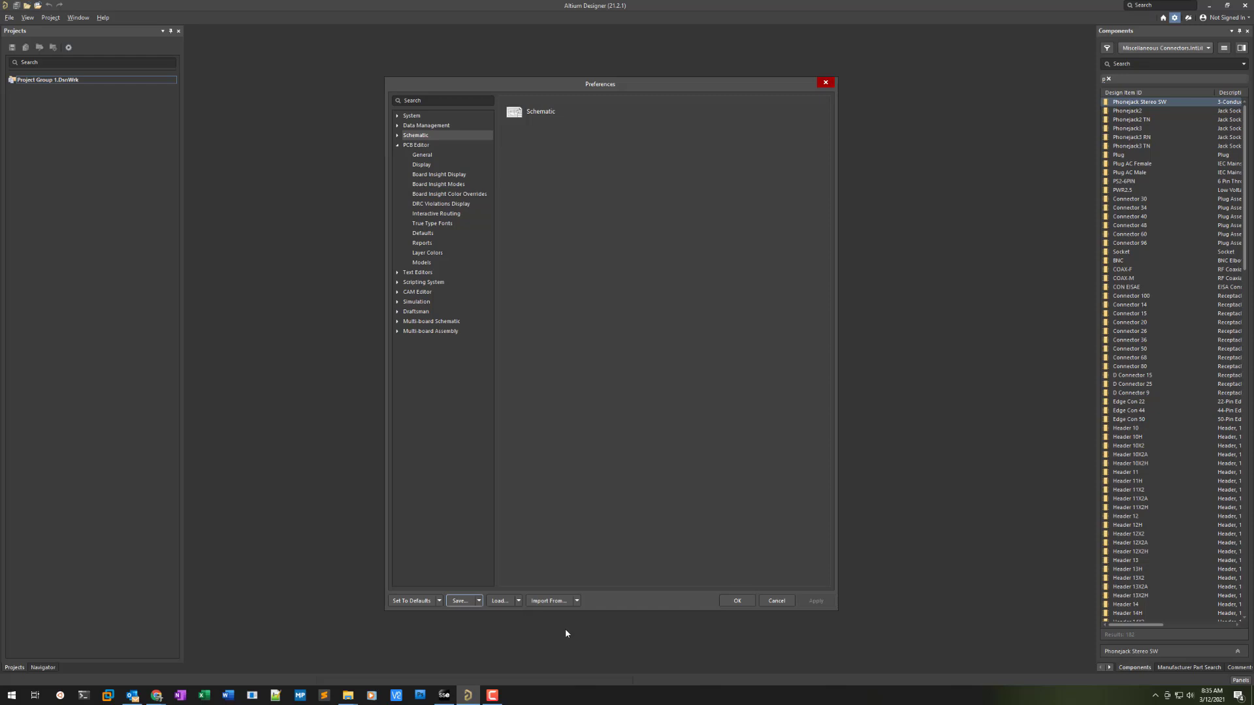
left_click(479, 601)
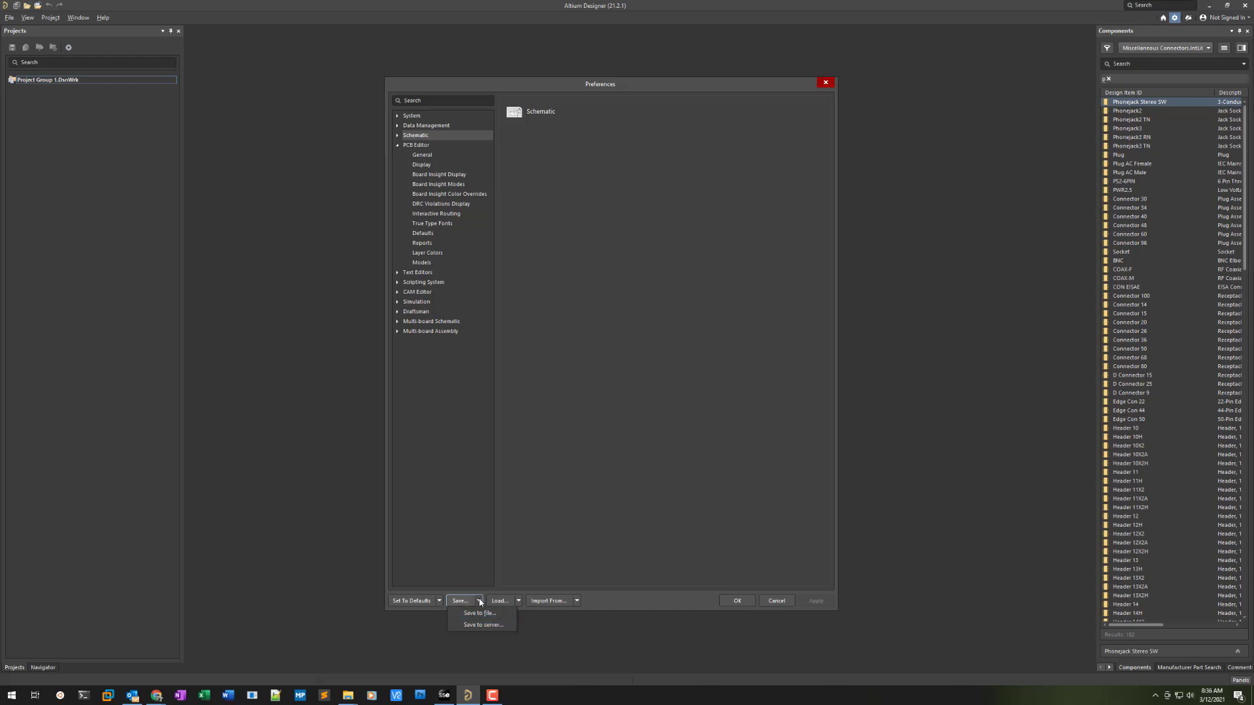
left_click(556, 604)
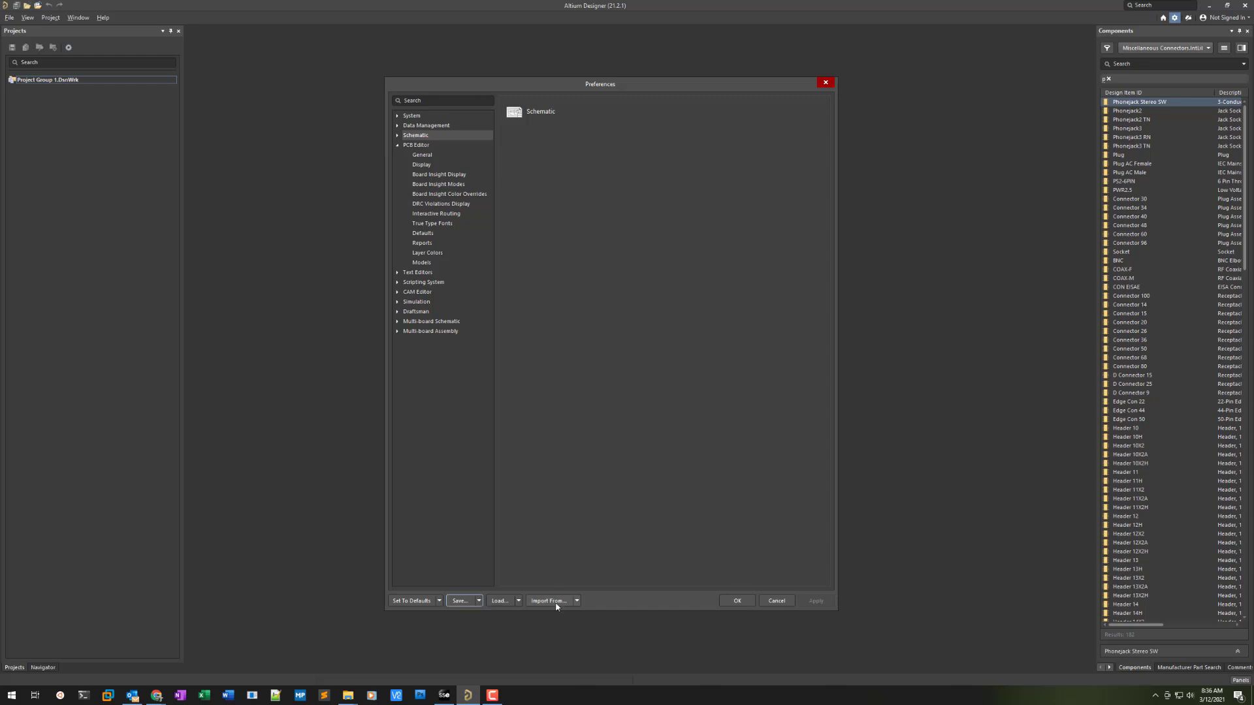
left_click(518, 601)
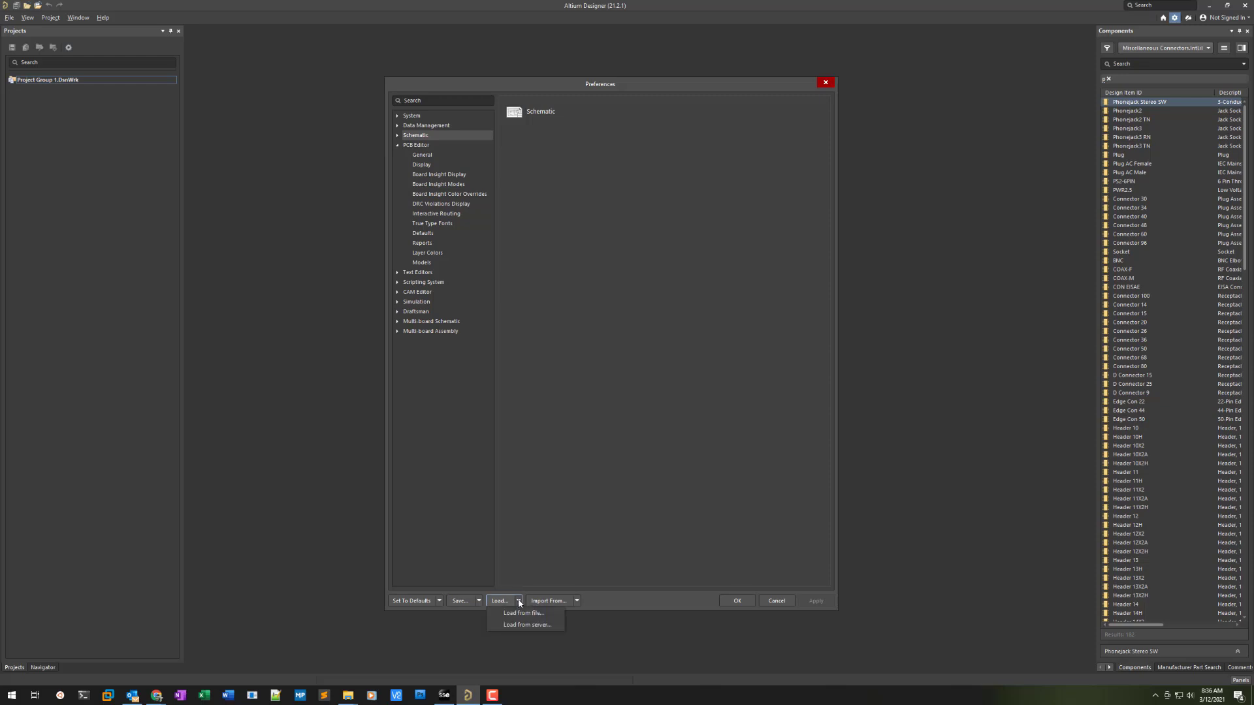
left_click(631, 601)
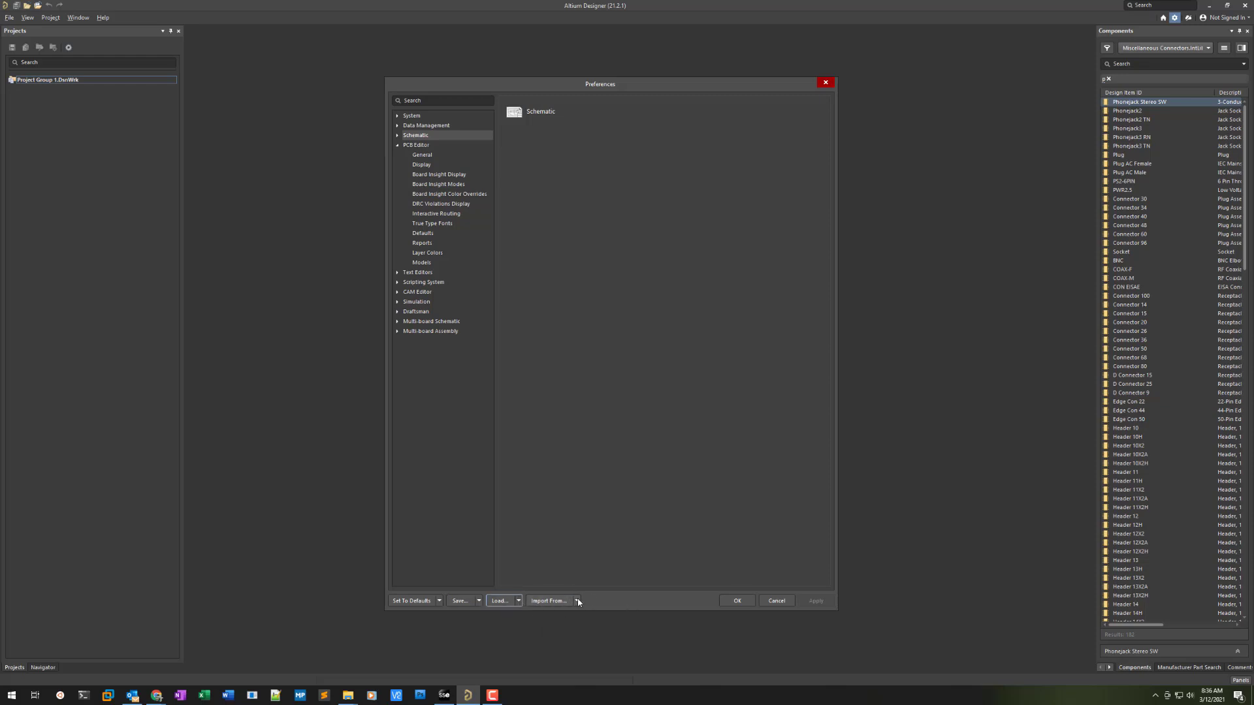
left_click(577, 601)
left_click(646, 604)
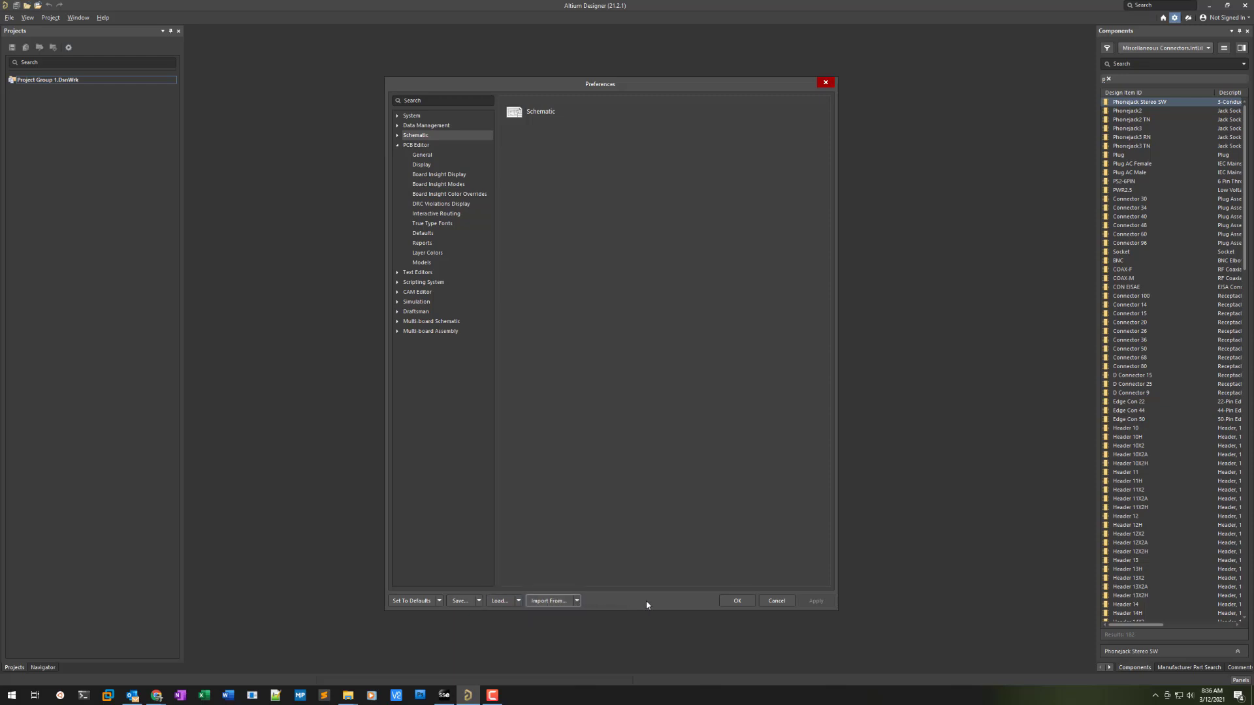
left_click(577, 601)
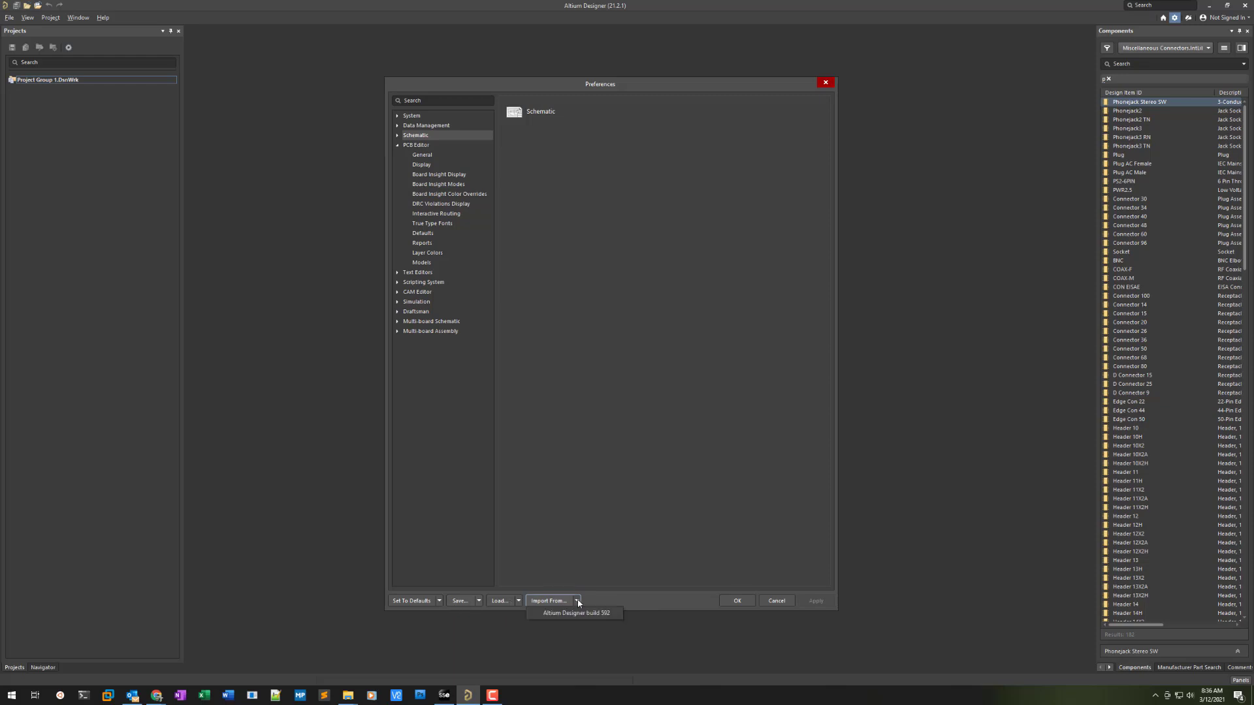